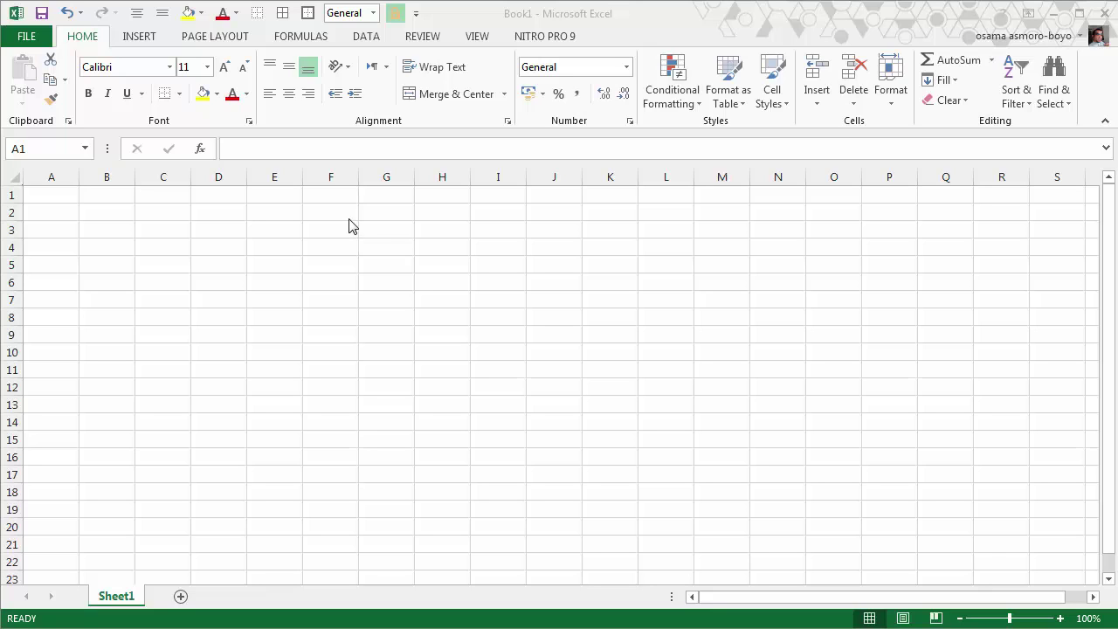
pyautogui.click(84, 40)
pyautogui.click(135, 39)
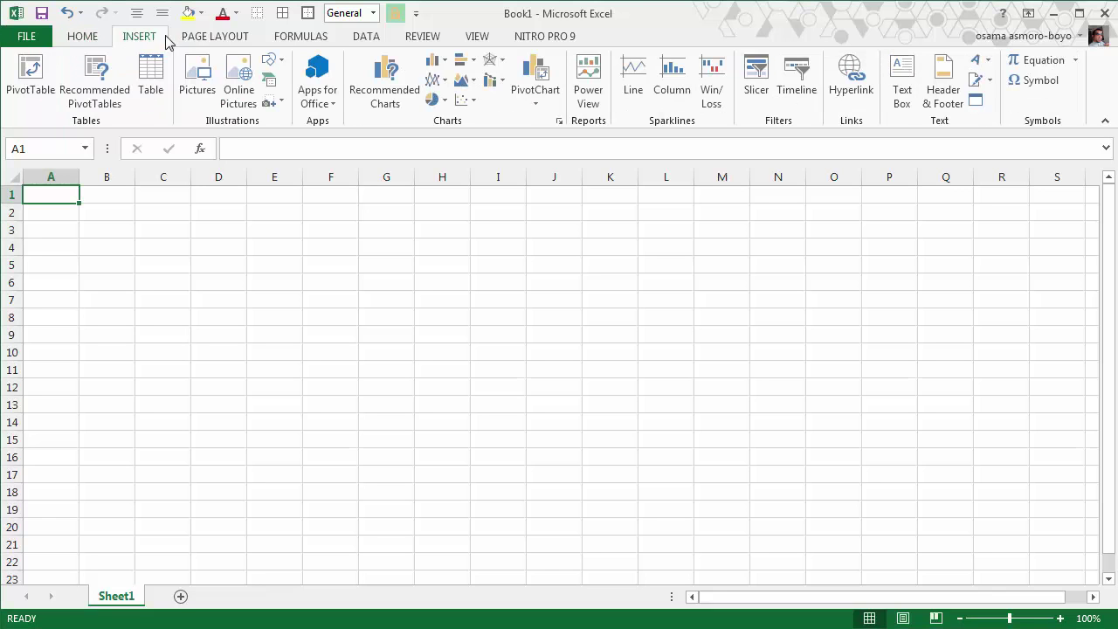
pyautogui.click(215, 40)
pyautogui.click(299, 40)
pyautogui.click(366, 39)
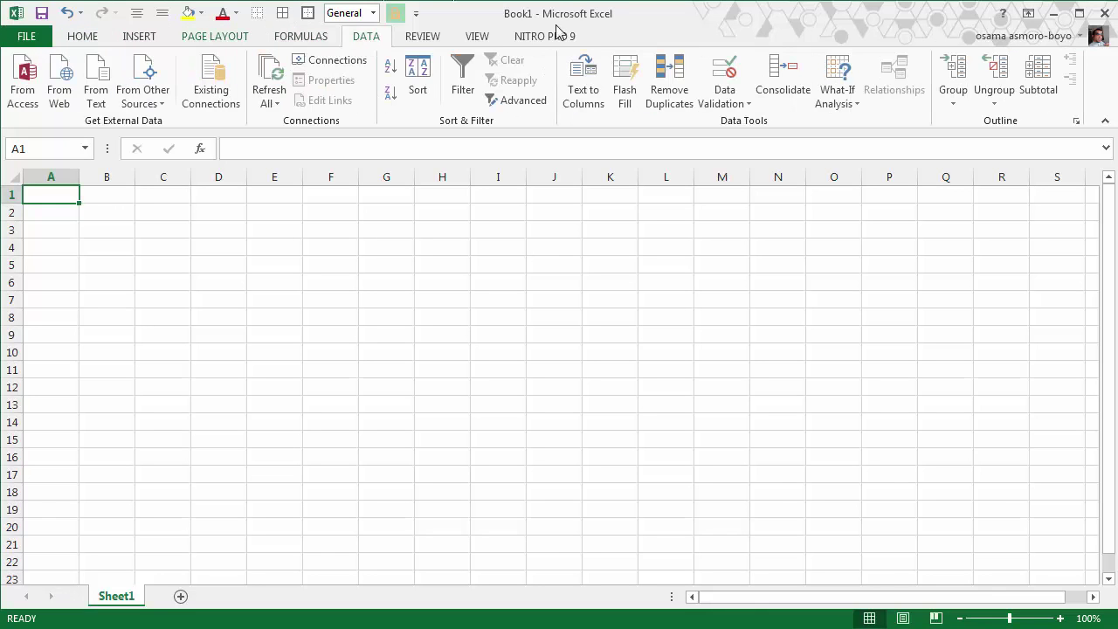
pyautogui.click(77, 40)
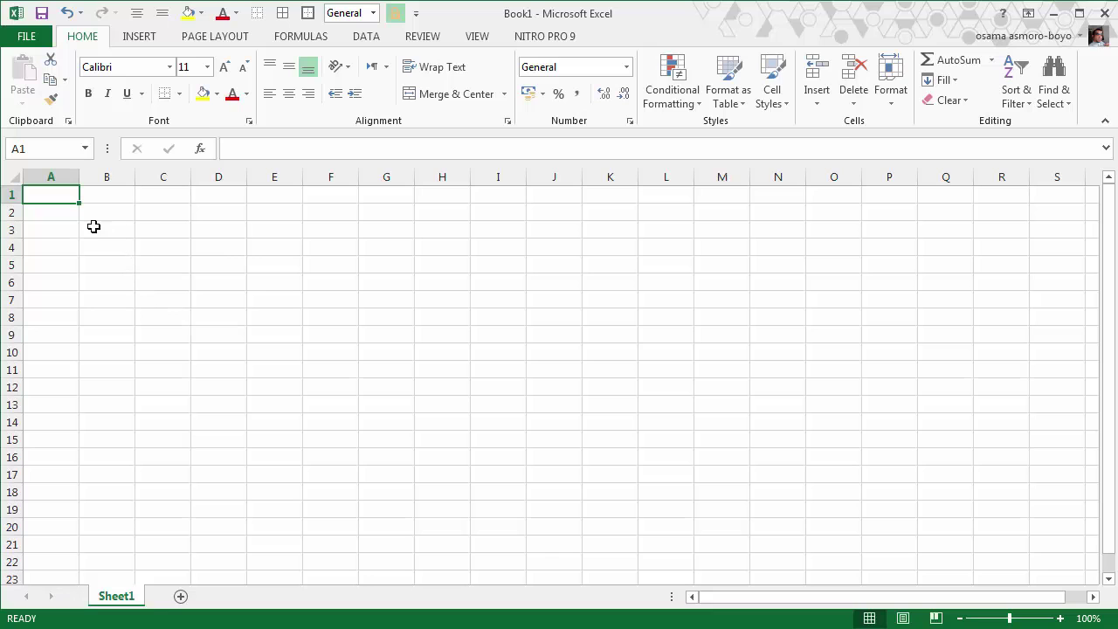
# Highlight the cell range C2:F13 and reduce the selection to the single cell D5
pyautogui.moveTo(48, 195)
pyautogui.mouseDown()
pyautogui.moveTo(505, 405)
pyautogui.moveTo(105, 252)
pyautogui.moveTo(262, 295)
pyautogui.moveTo(77, 238)
pyautogui.moveTo(52, 196)
pyautogui.mouseUp()
pyautogui.moveTo(152, 215); pyautogui.dragTo(316, 408)
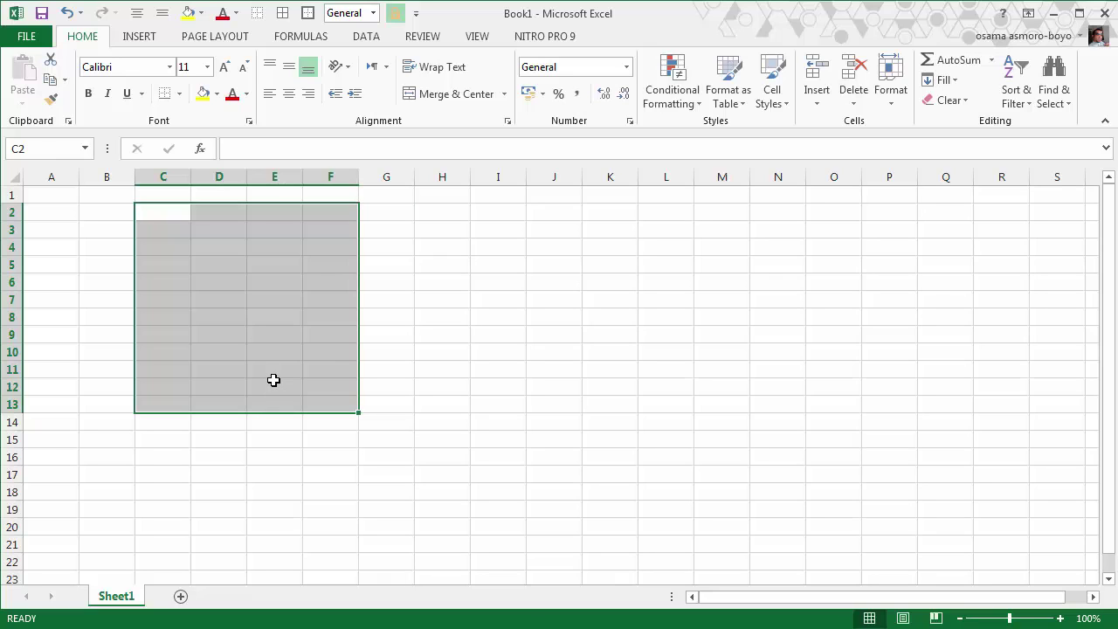
pyautogui.click(211, 264)
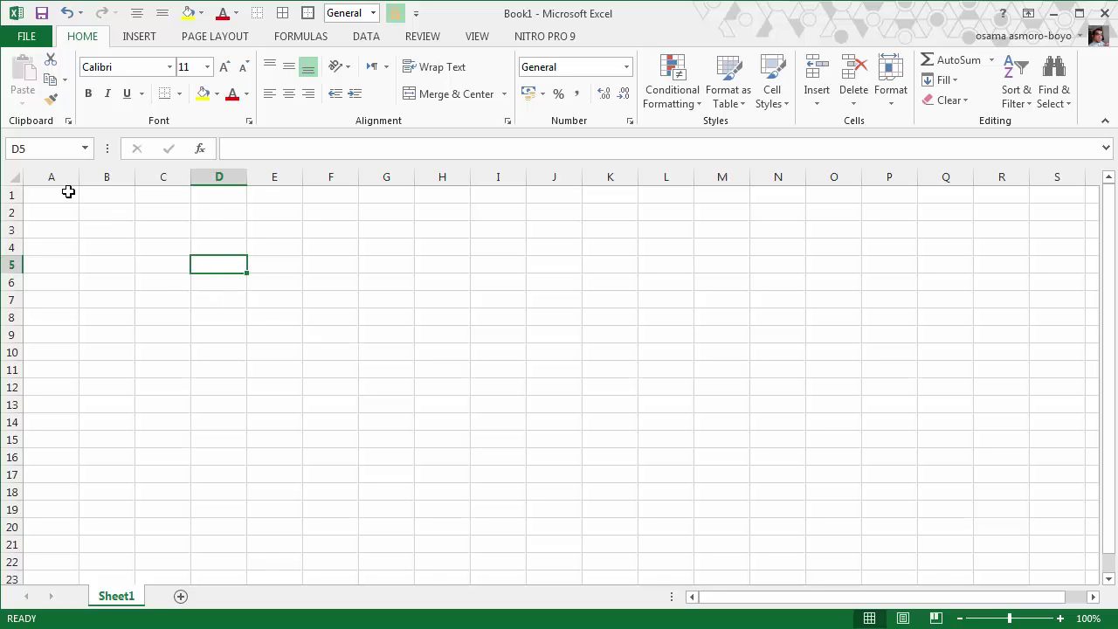
# Select the whole columns A, B, C, F and E one at a time
pyautogui.click(47, 177)
pyautogui.click(109, 177)
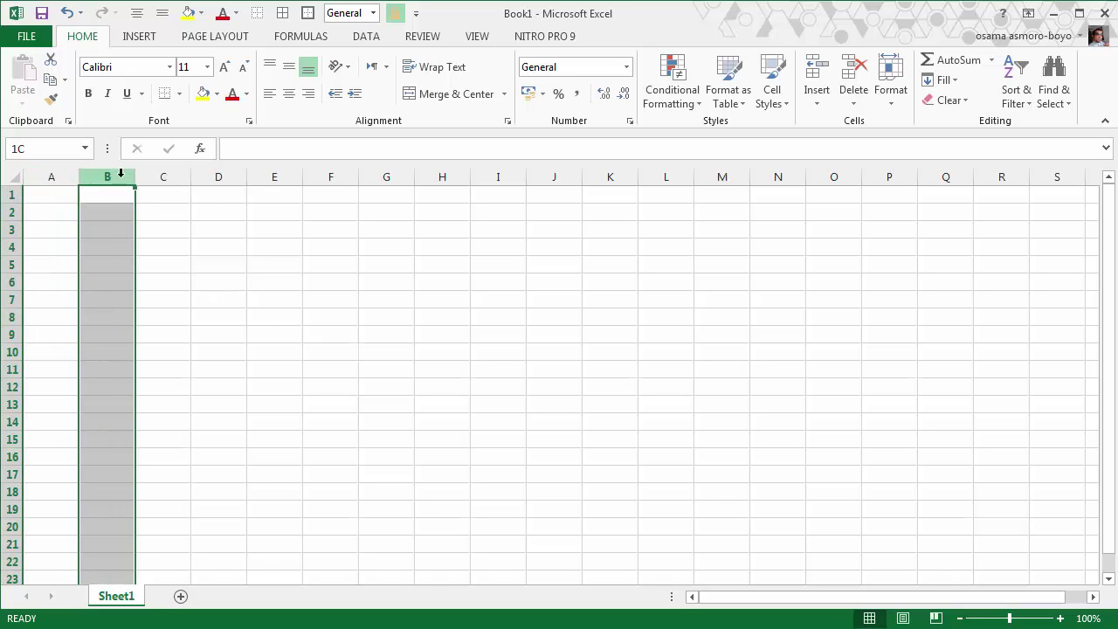
pyautogui.click(163, 179)
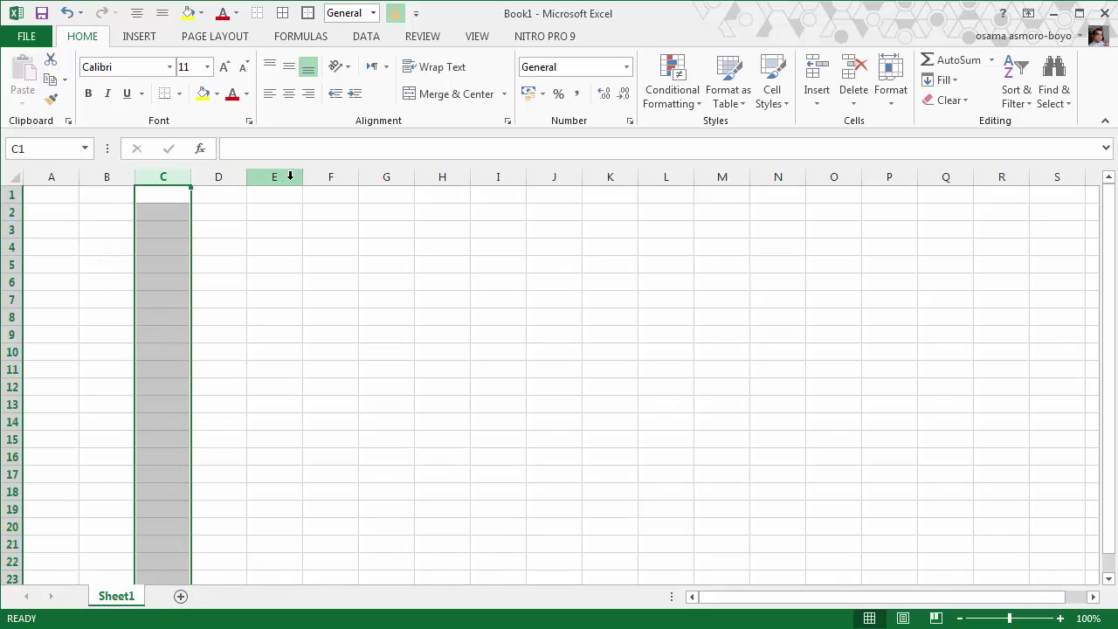
pyautogui.click(323, 179)
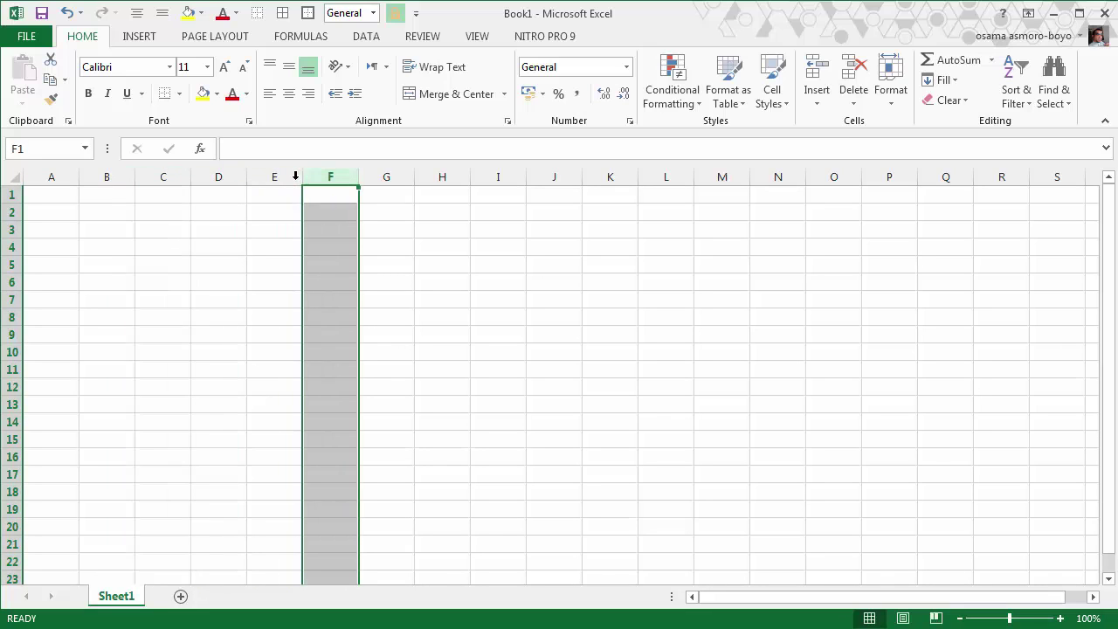
pyautogui.click(284, 177)
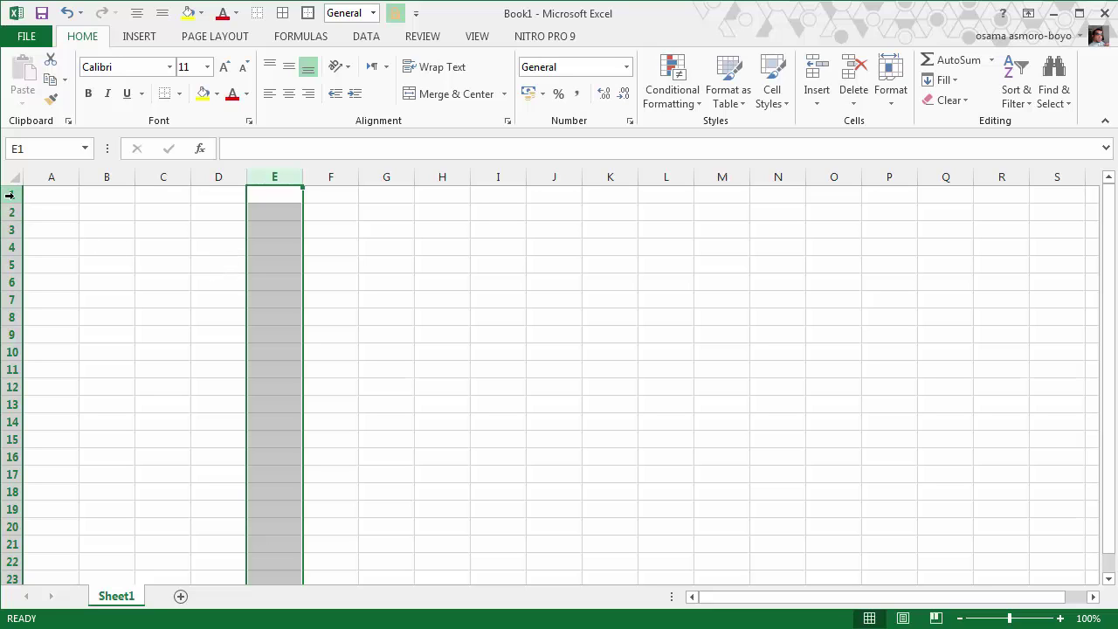
# Highlight row 5 together with column E to single out their intersection, cell E5, and finish by selecting cell B2
pyautogui.keyDown('ctrl'); pyautogui.click(4, 265); pyautogui.keyUp('ctrl')
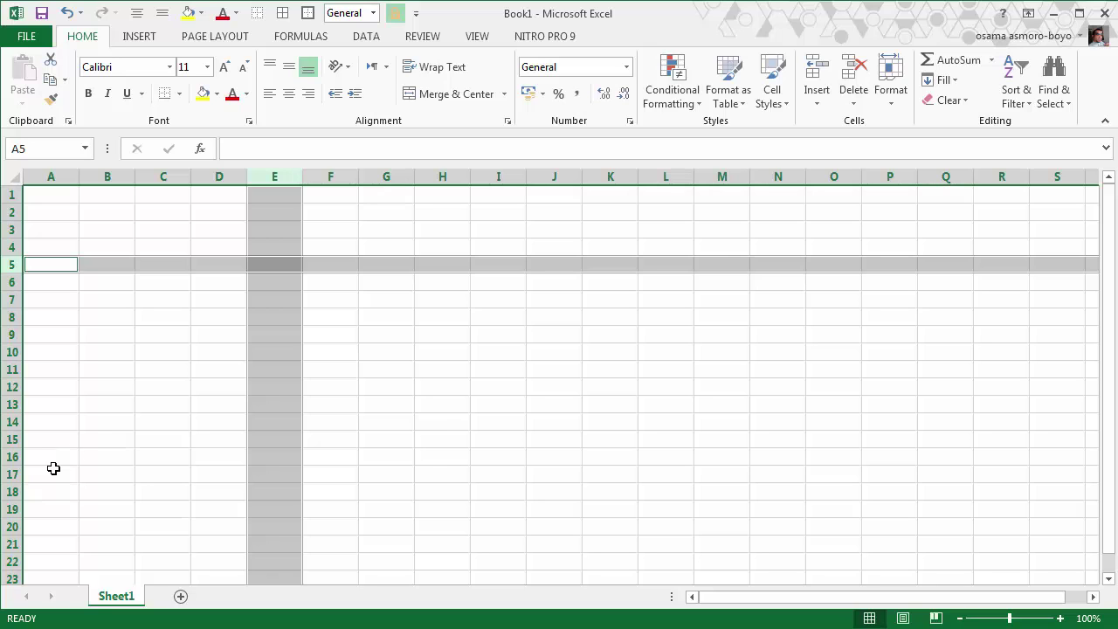
pyautogui.keyDown('ctrl'); pyautogui.click(268, 174); pyautogui.keyUp('ctrl')
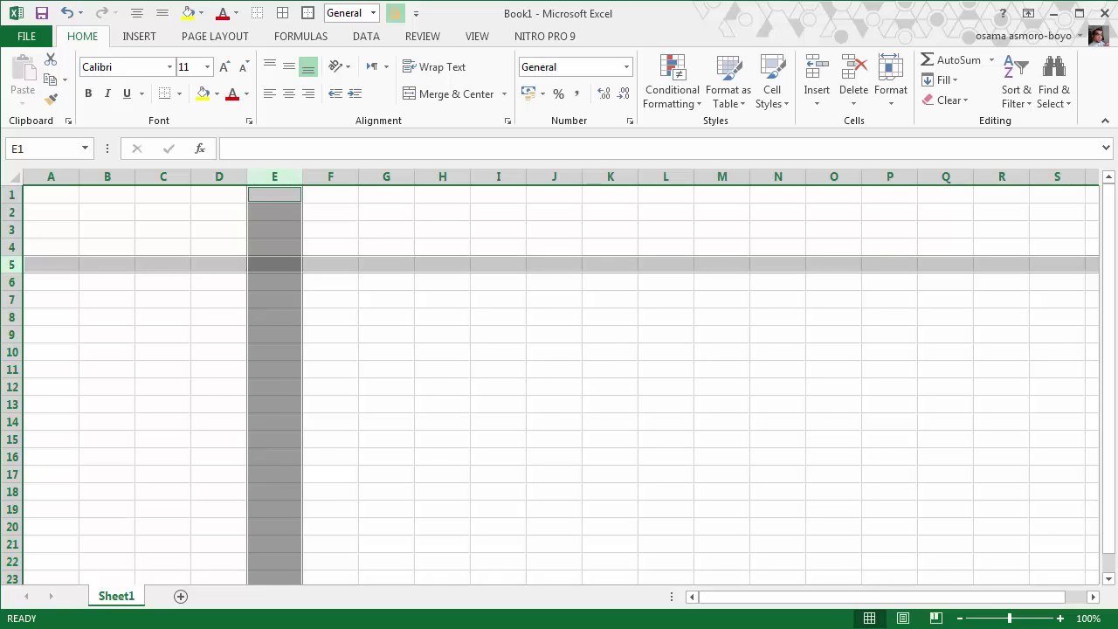
pyautogui.keyDown('ctrl'); pyautogui.click(5, 265); pyautogui.keyUp('ctrl')
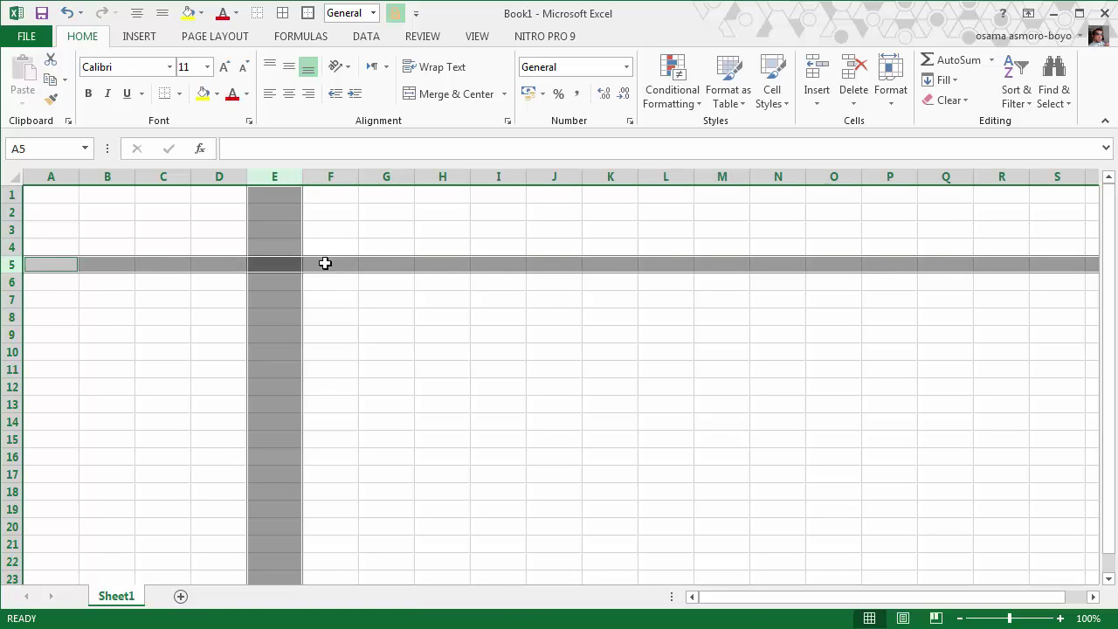
pyautogui.keyDown('ctrl'); pyautogui.click(276, 263); pyautogui.keyUp('ctrl')
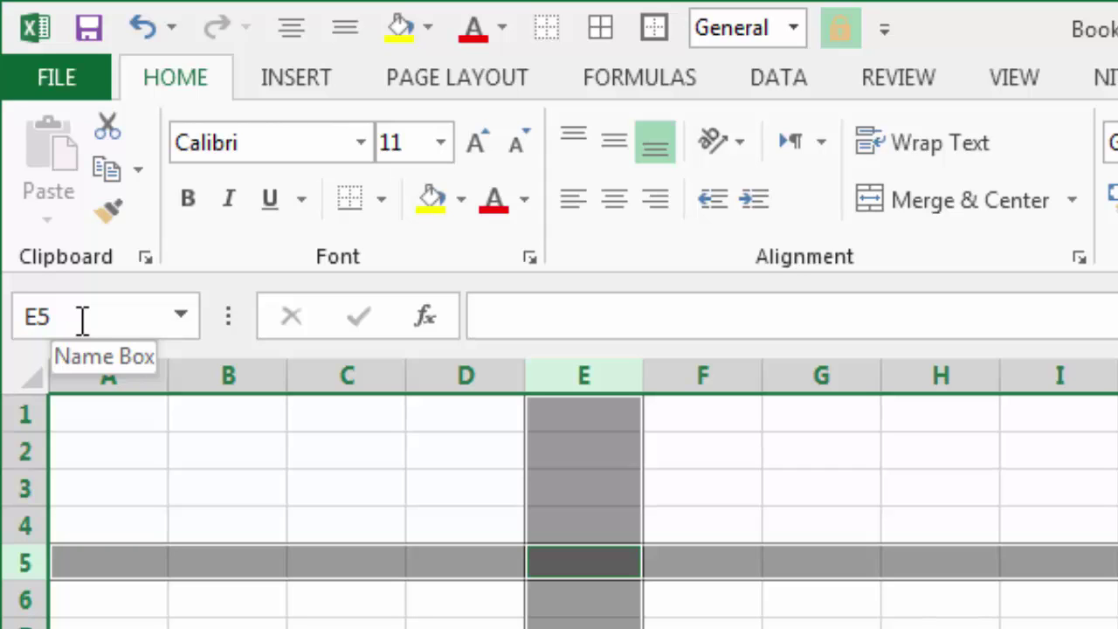
pyautogui.click(582, 557)
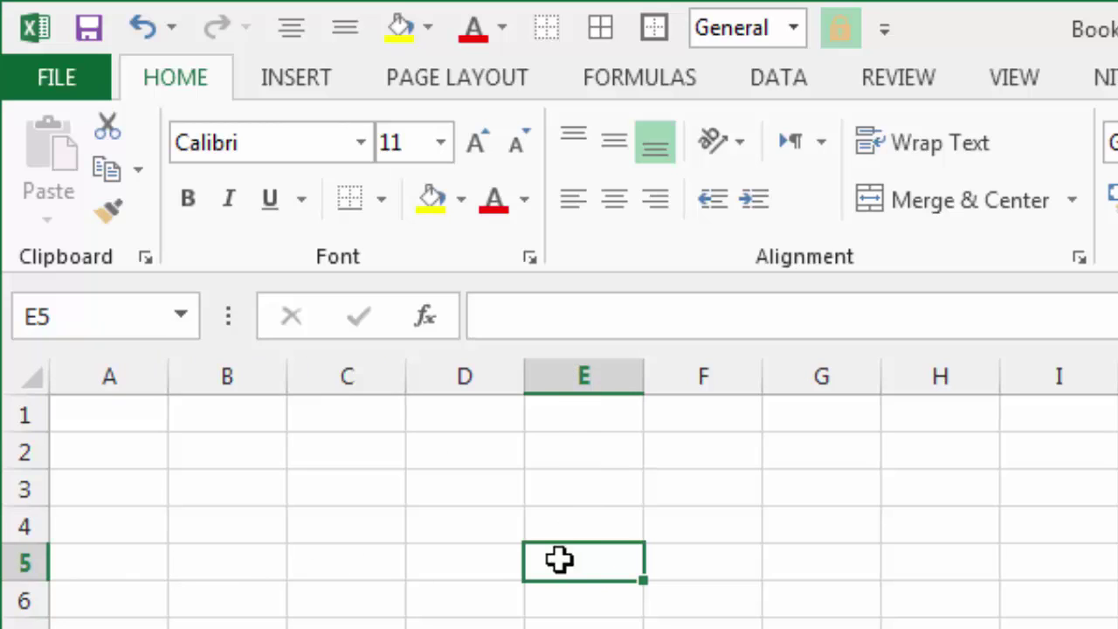
pyautogui.click(219, 463)
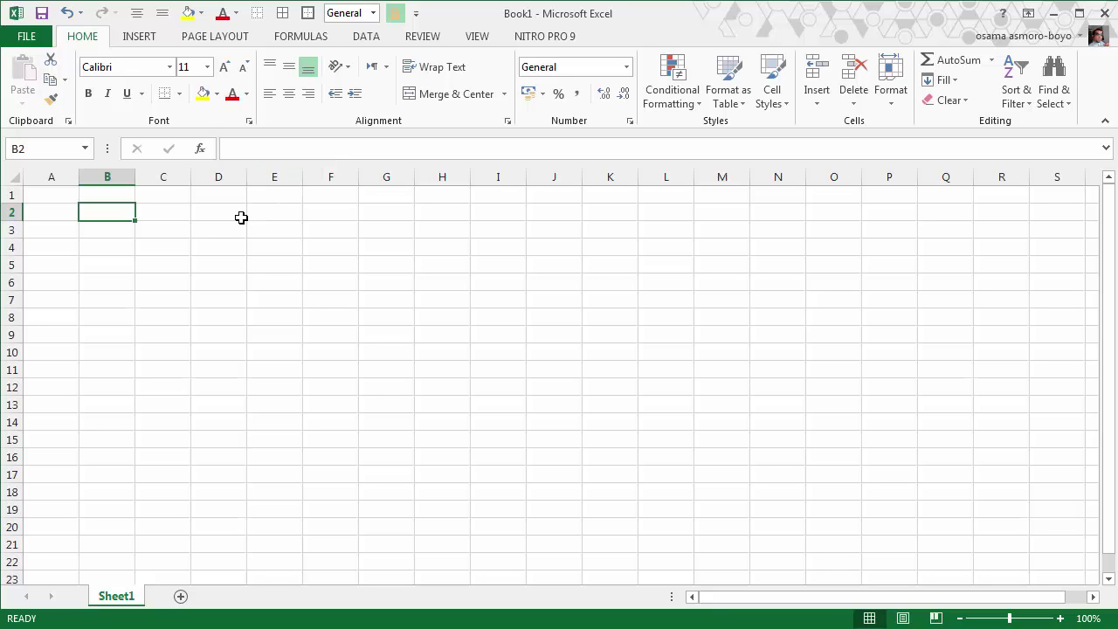
# Enter the number 50 in cell D3 and the text "excel" in cell D4
pyautogui.click(222, 236)
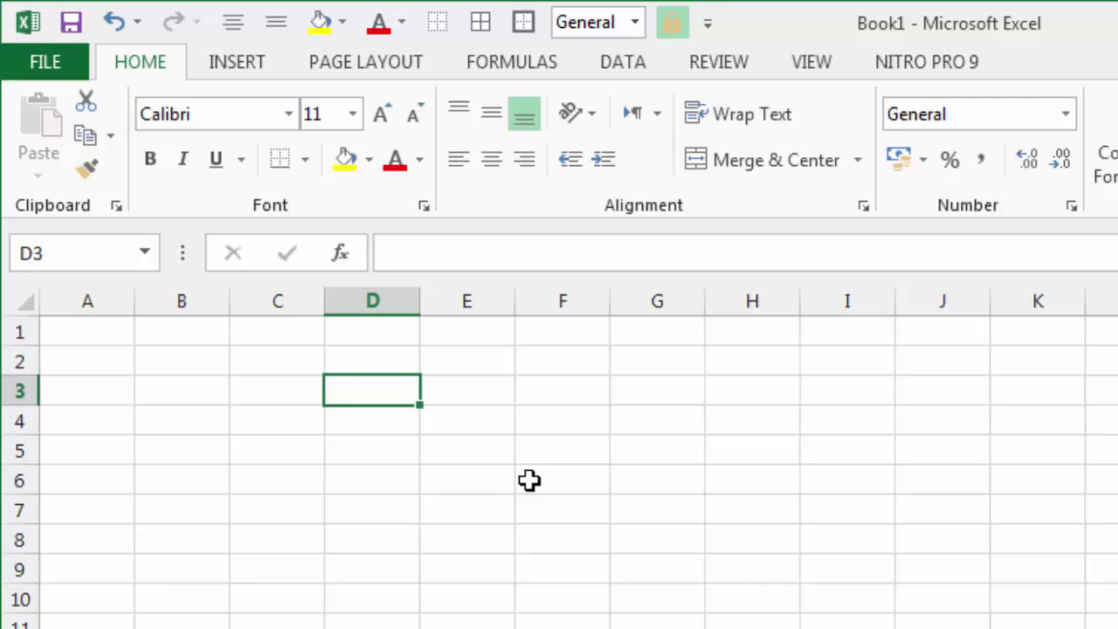
pyautogui.write('50')
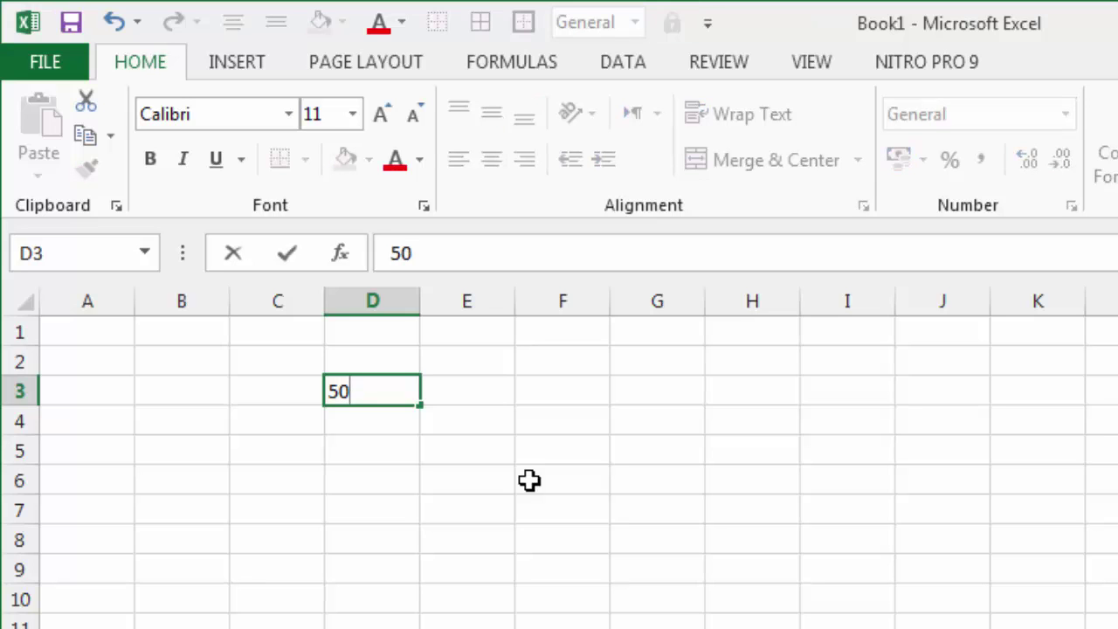
pyautogui.press('Return')
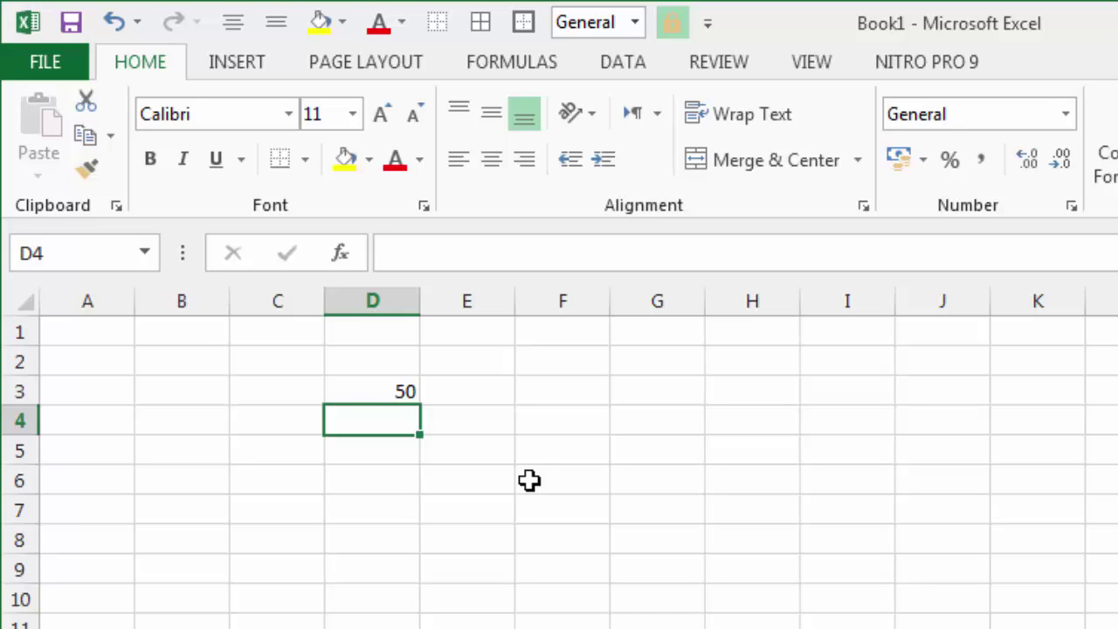
pyautogui.write('ex')
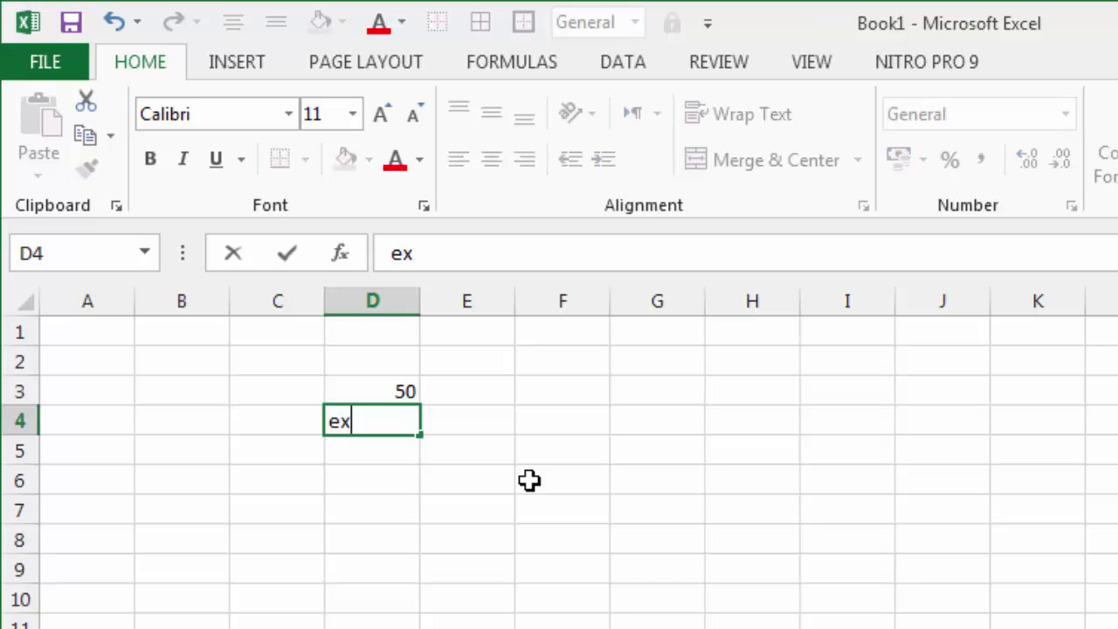
pyautogui.write('cel')
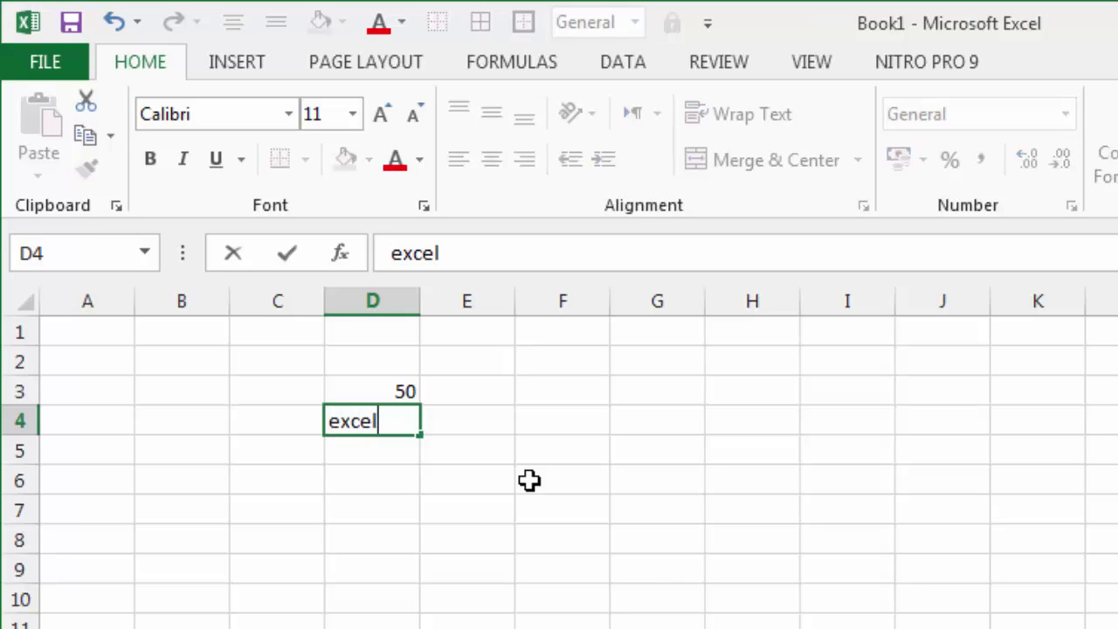
pyautogui.press('Return')
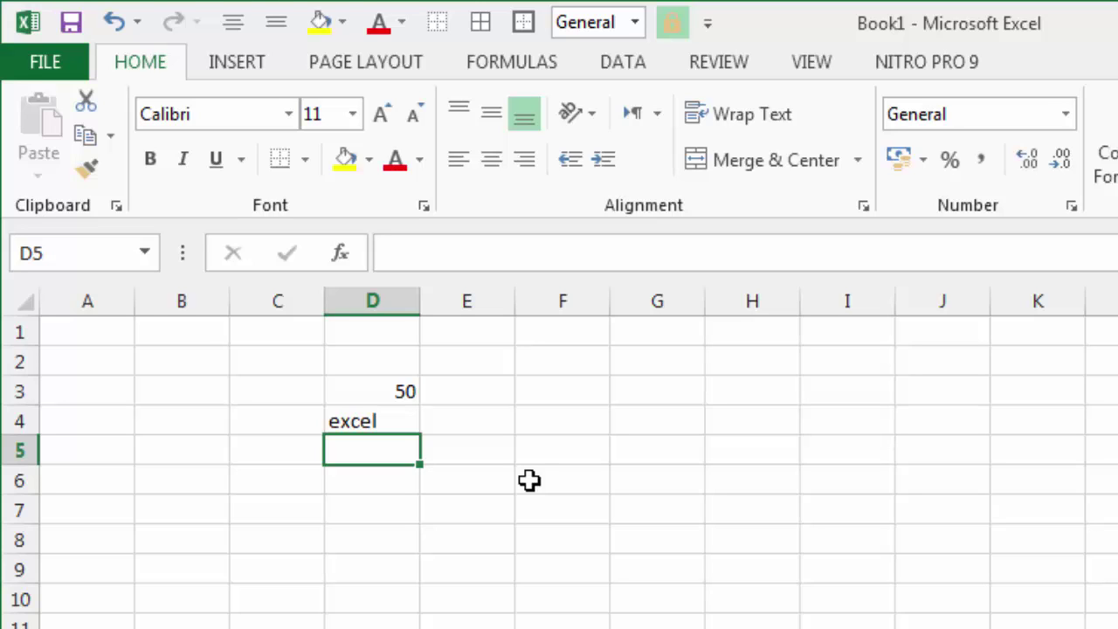
# Compare how the number in cell D3 and the text in cell D4 are stored and aligned
pyautogui.press('Up')
pyautogui.press('Up')
pyautogui.press('Up')
pyautogui.press('Down')
pyautogui.press('Down')
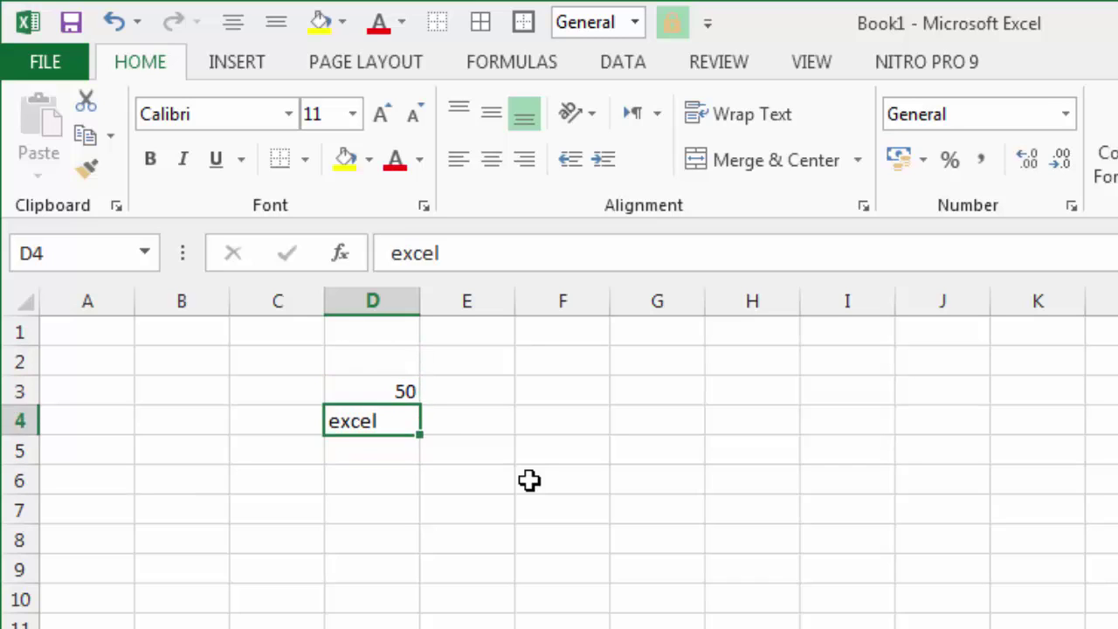
pyautogui.press('Down')
pyautogui.press('Up')
pyautogui.press('Up')
pyautogui.press('Down')
pyautogui.press('Up')
pyautogui.press('Down')
pyautogui.press('Up')
pyautogui.press('Down')
pyautogui.press('Up')
pyautogui.press('Down')
# Enter the formula =1+1 in cell F3, keeping that cell selected
pyautogui.press('Right')
pyautogui.press('Right')
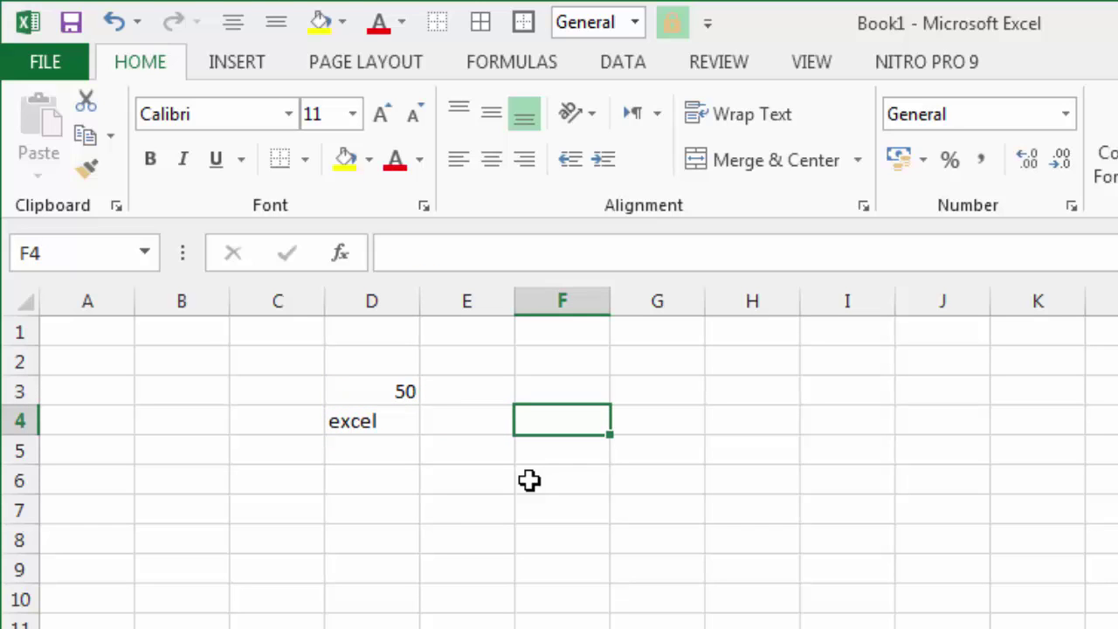
pyautogui.press('Up')
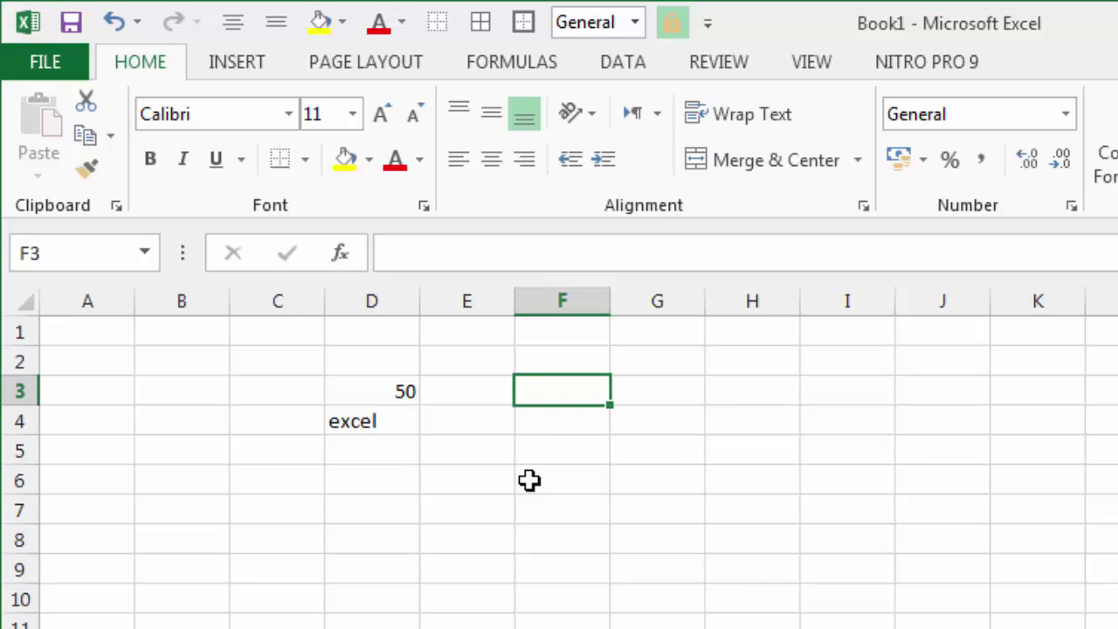
pyautogui.write('=')
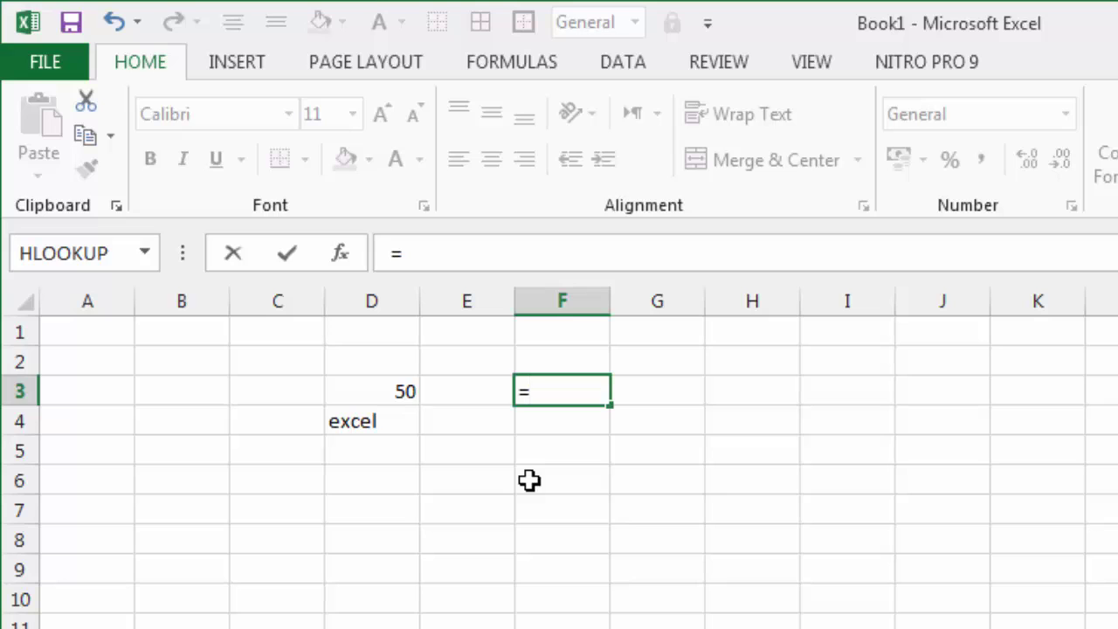
pyautogui.write('1+1')
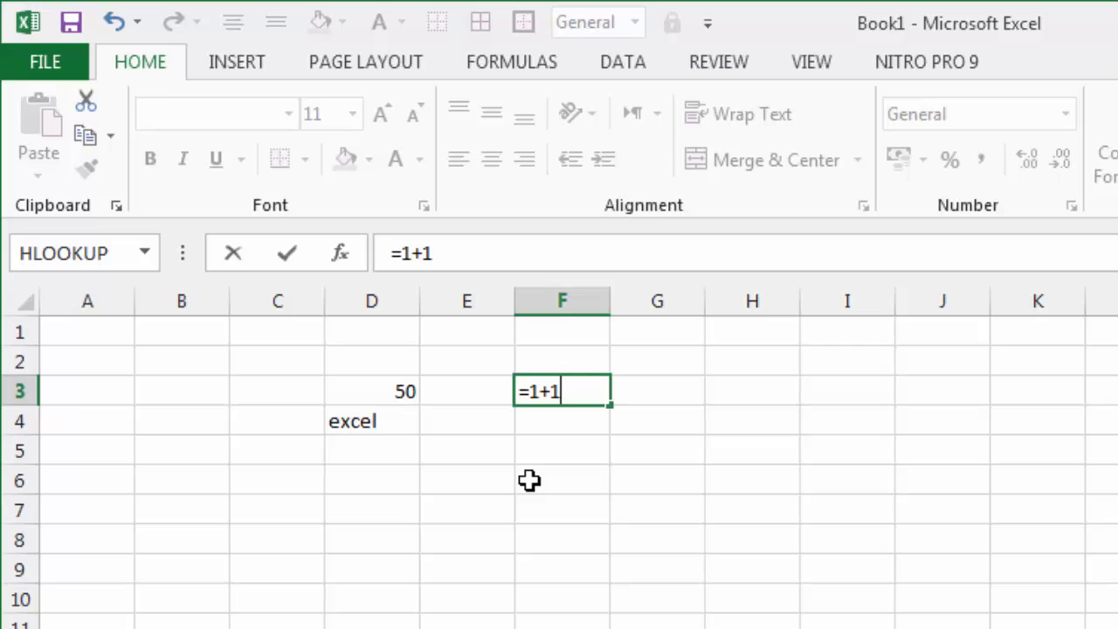
pyautogui.hotkey('ctrl', 'Return')
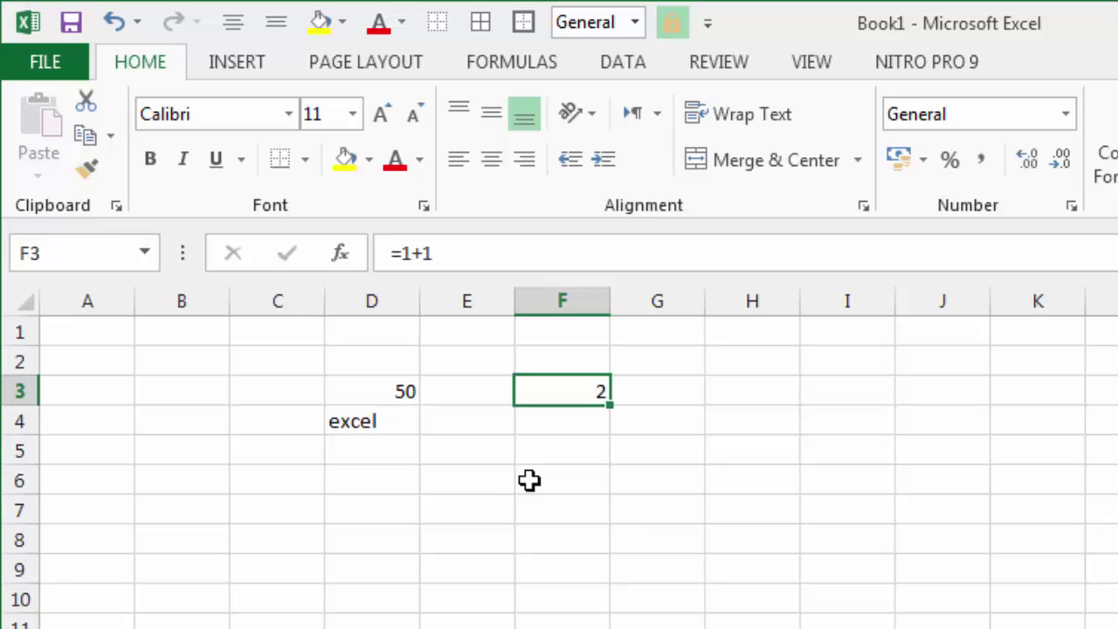
# Enter the formula =F3+5 in cell F4, referencing the cell directly above it
pyautogui.press('Down')
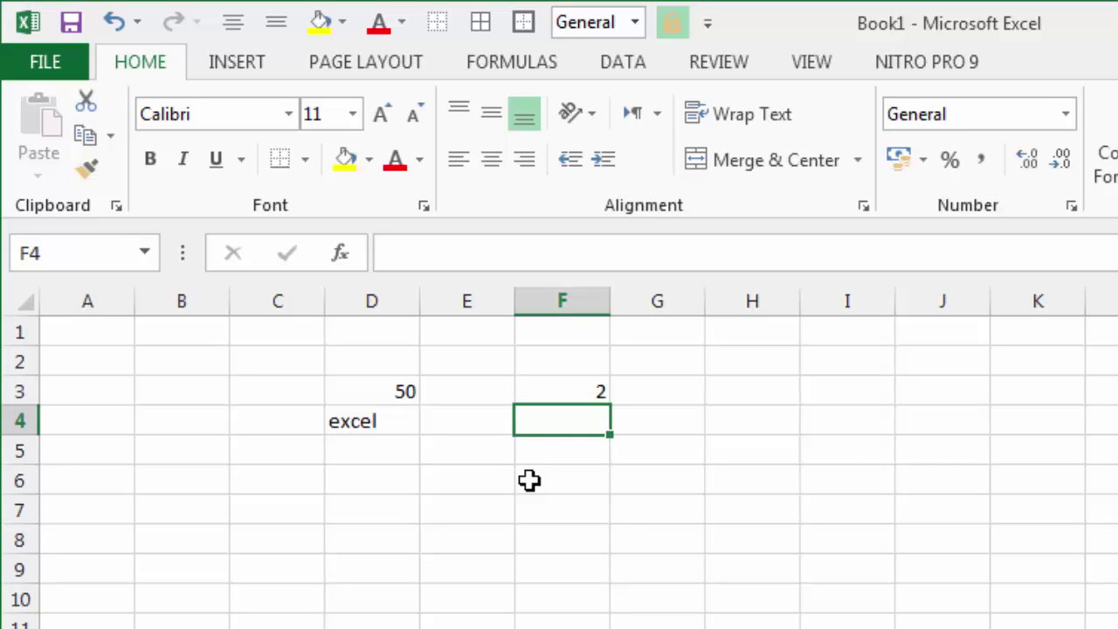
pyautogui.write('=')
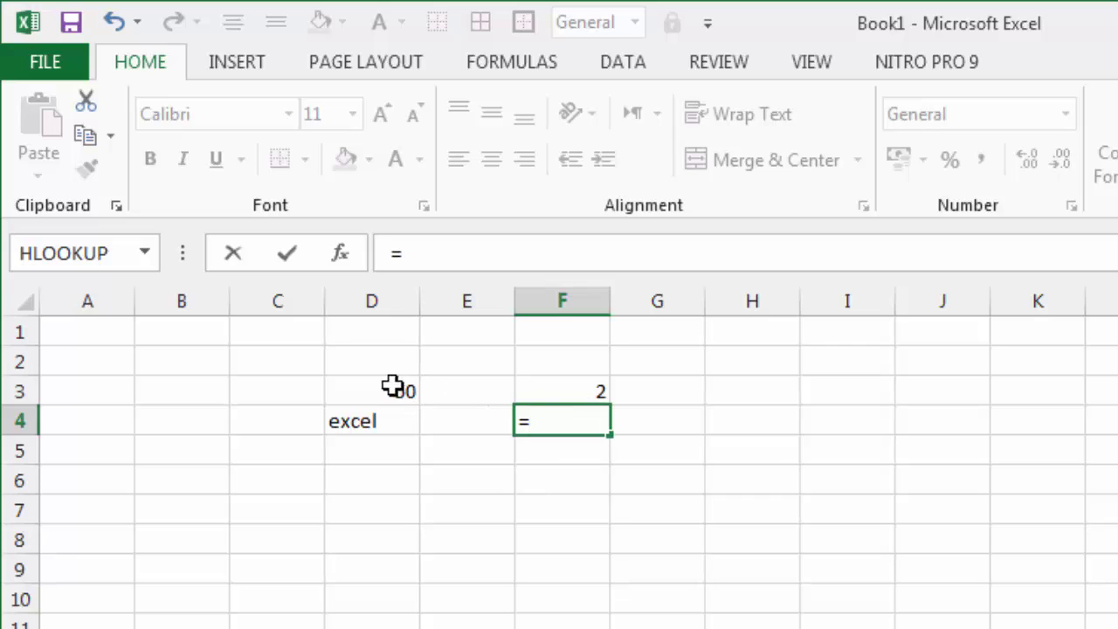
pyautogui.click(576, 385)
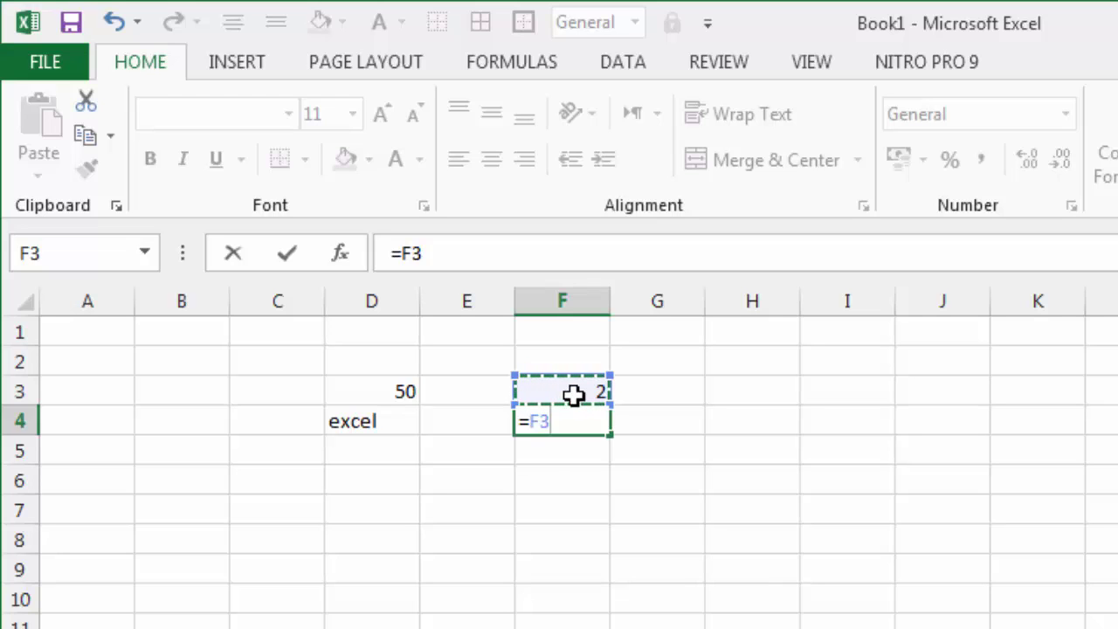
pyautogui.write('+5')
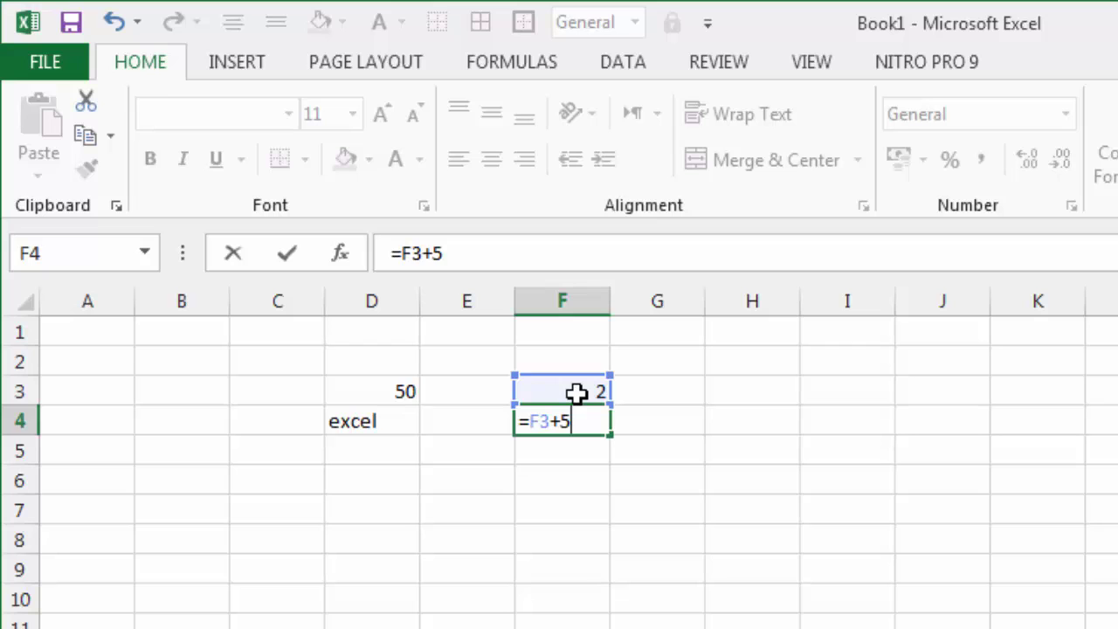
pyautogui.press('Return')
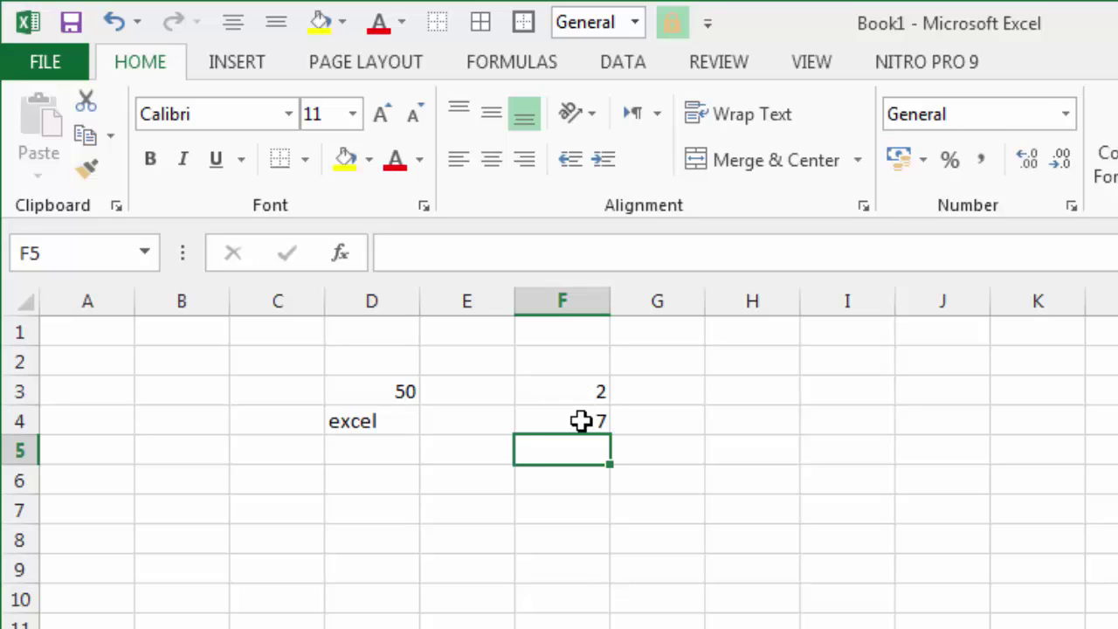
# Enter the formula =F4*5 in cell F5 to multiply the cell above by 5
pyautogui.write('=')
pyautogui.click(581, 421)
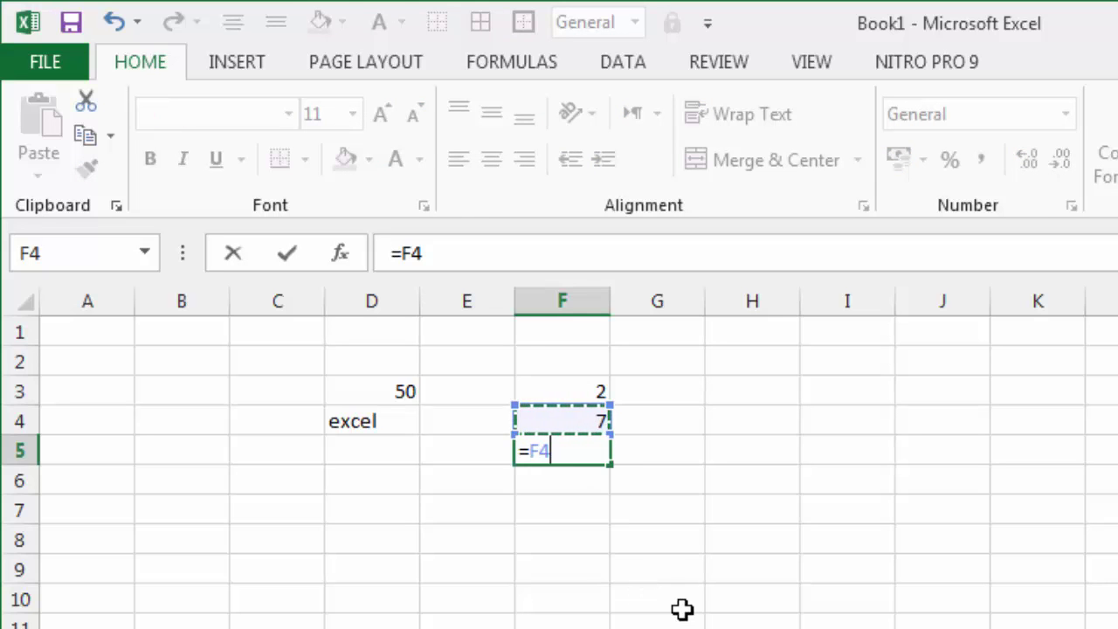
pyautogui.write('*')
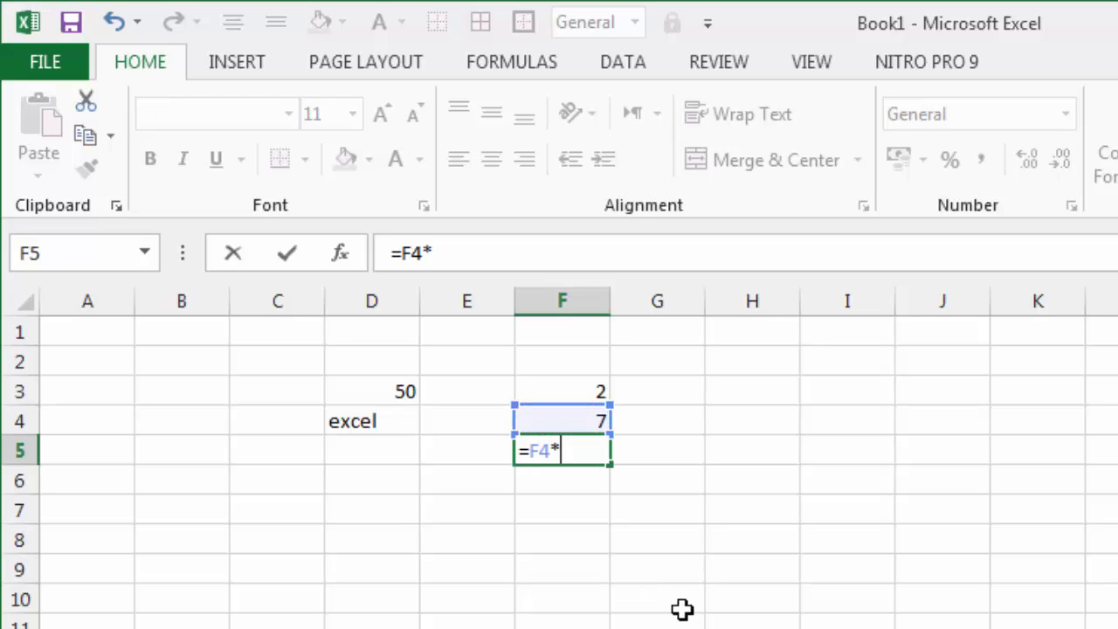
pyautogui.write('5')
pyautogui.press('Return')
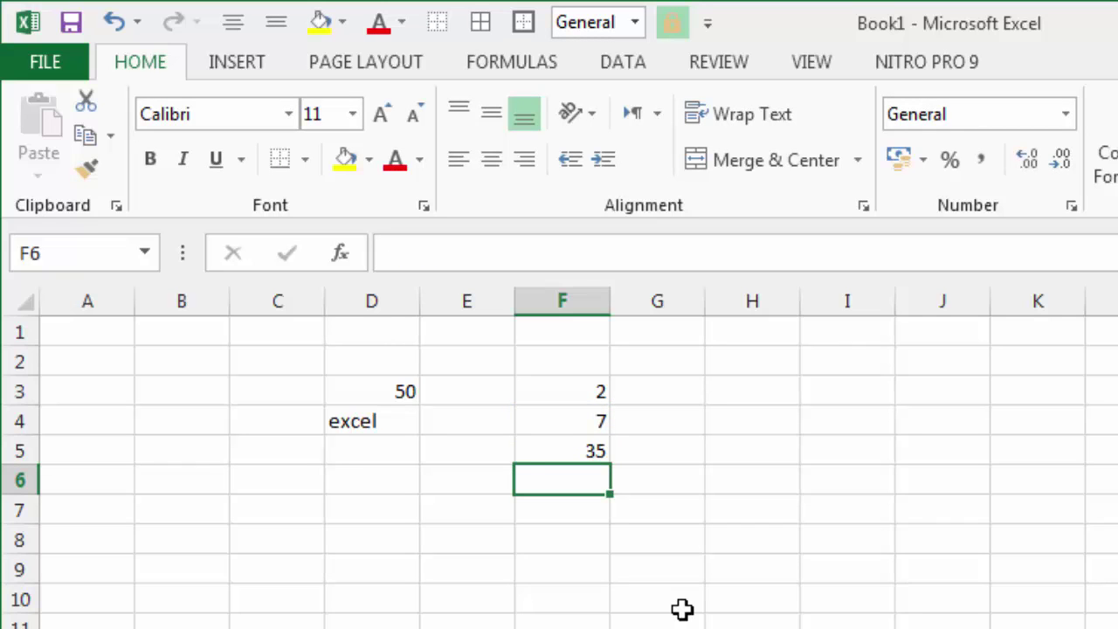
# Enter the formula =F5/5 in cell F6 to divide the cell above by 5
pyautogui.write('=')
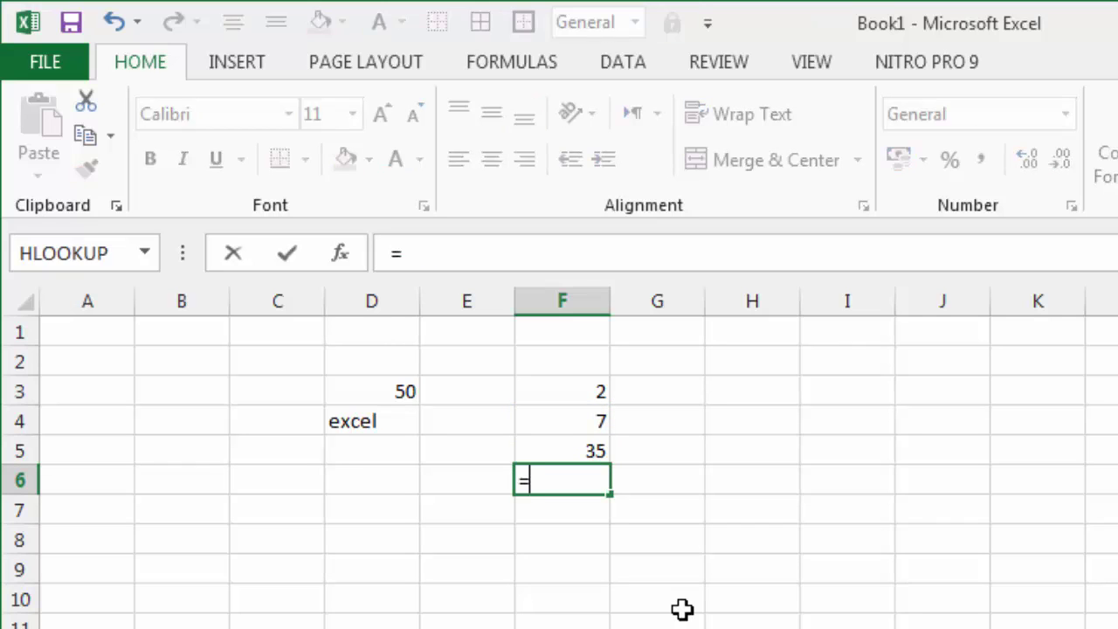
pyautogui.click(561, 449)
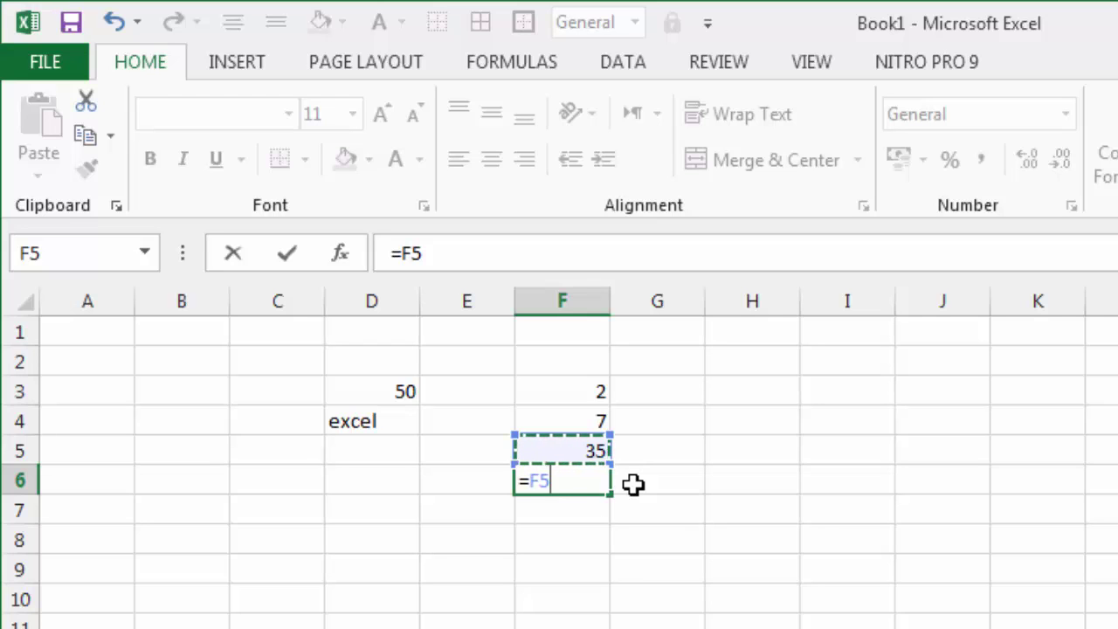
pyautogui.write('/5')
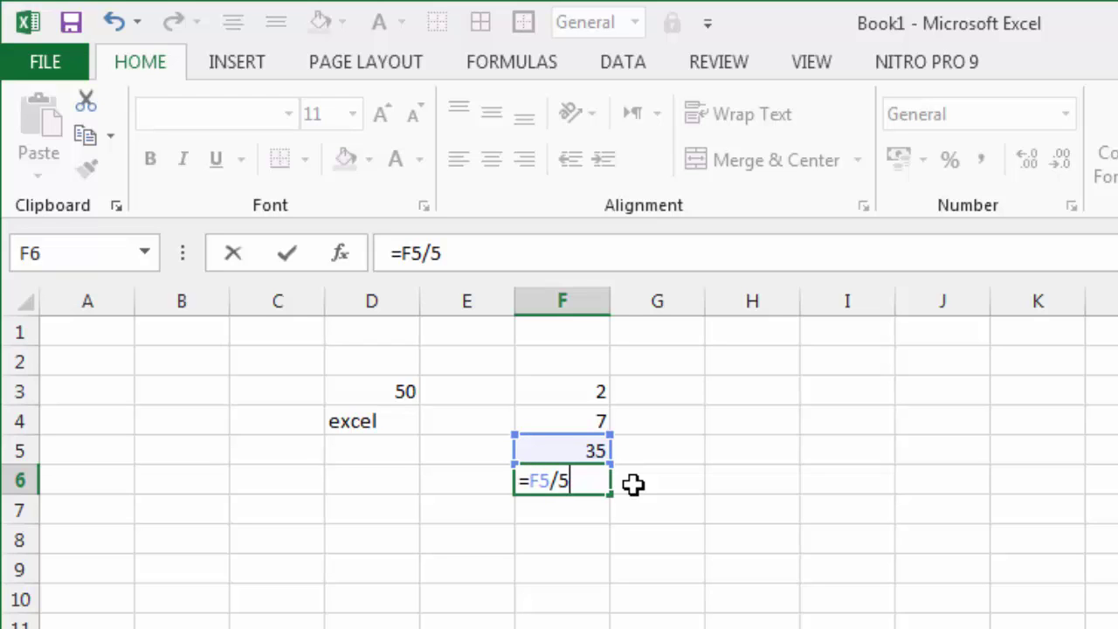
pyautogui.press('Return')
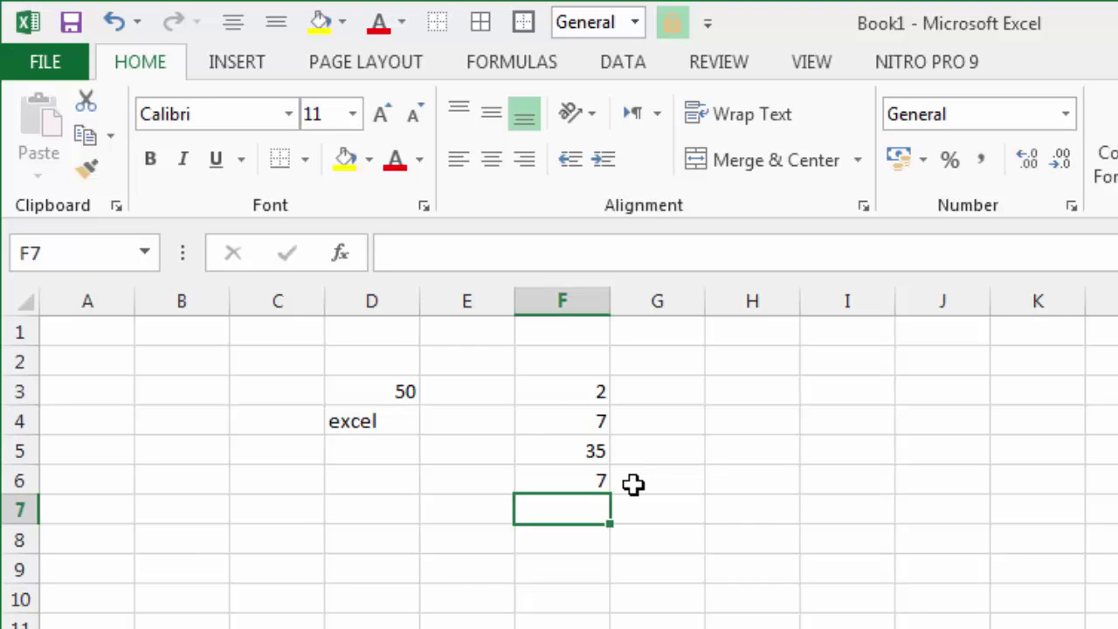
# Review the entries in column D and the formulas behind each result in cells F3 to F6
pyautogui.moveTo(407, 385); pyautogui.dragTo(377, 470)
pyautogui.keyDown('ctrl'); pyautogui.click(588, 389); pyautogui.keyUp('ctrl')
pyautogui.moveTo(589, 437); pyautogui.dragTo(596, 498)
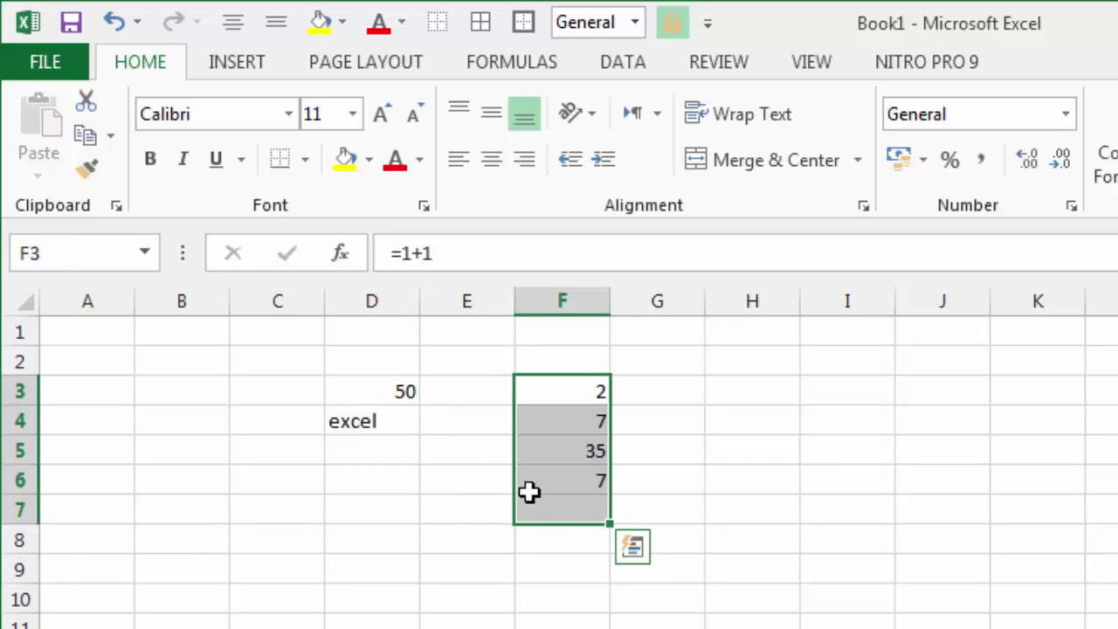
pyautogui.moveTo(373, 379); pyautogui.dragTo(370, 467)
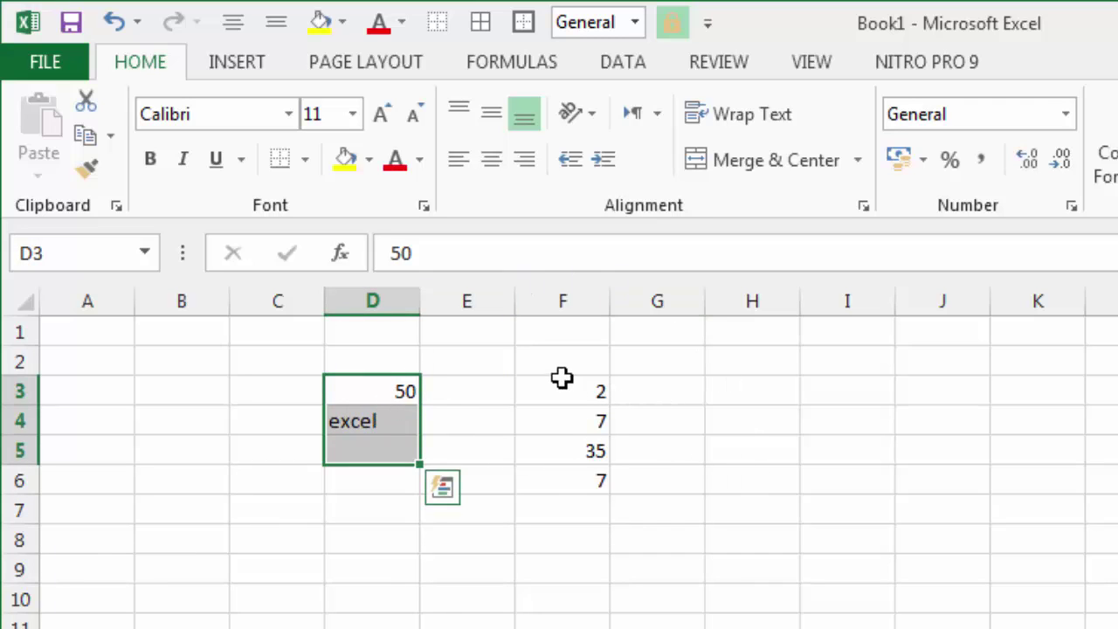
pyautogui.moveTo(564, 381); pyautogui.dragTo(590, 508)
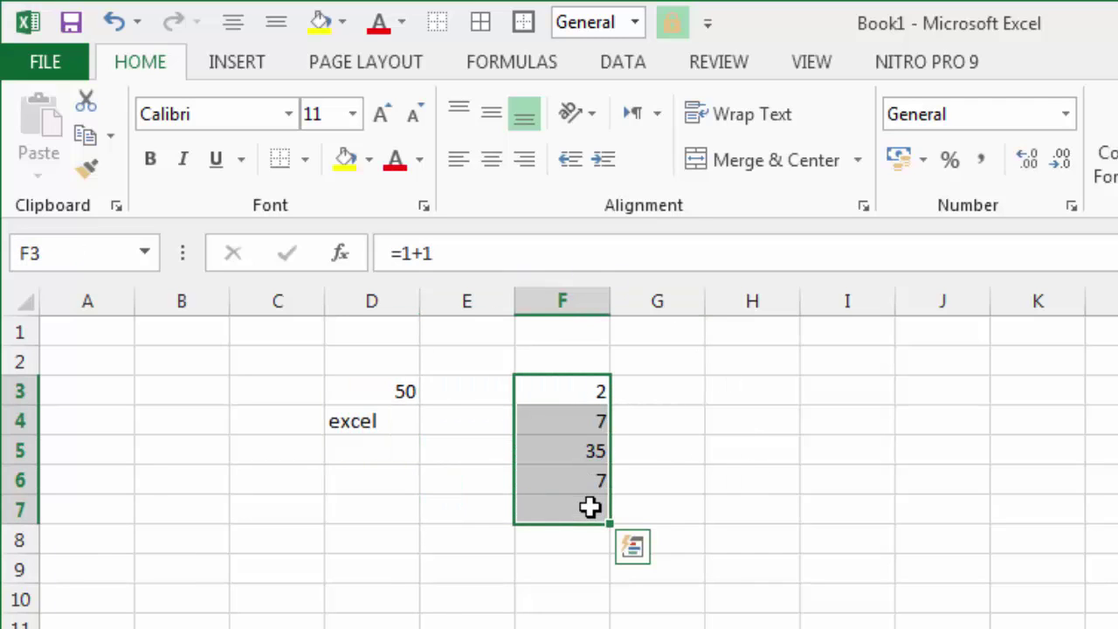
pyautogui.click(581, 480)
pyautogui.click(579, 447)
pyautogui.click(568, 423)
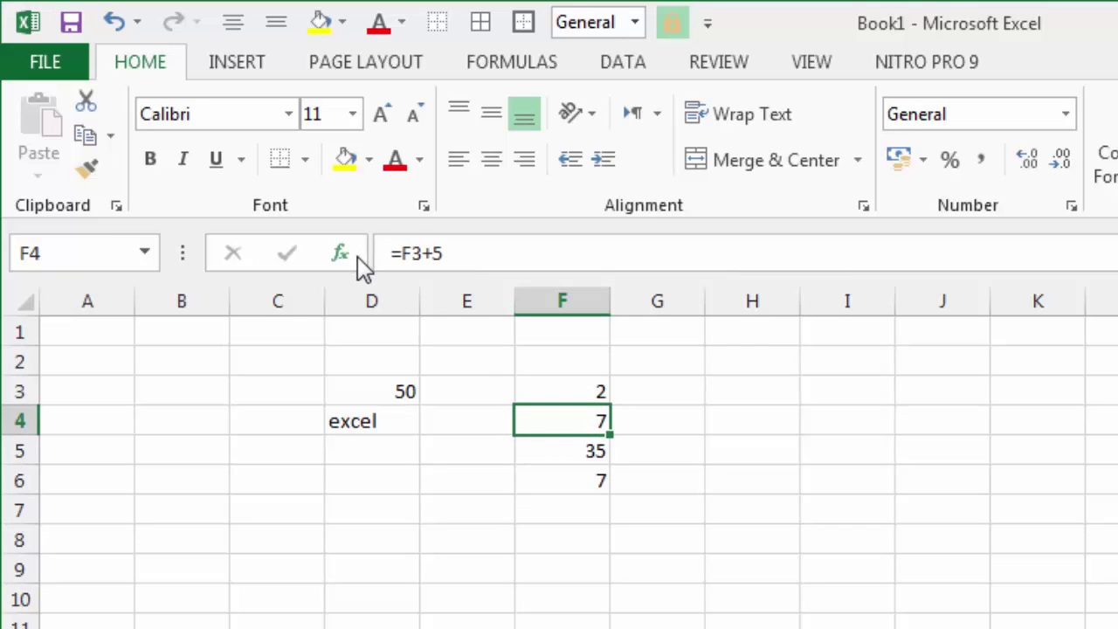
pyautogui.click(566, 396)
pyautogui.click(587, 454)
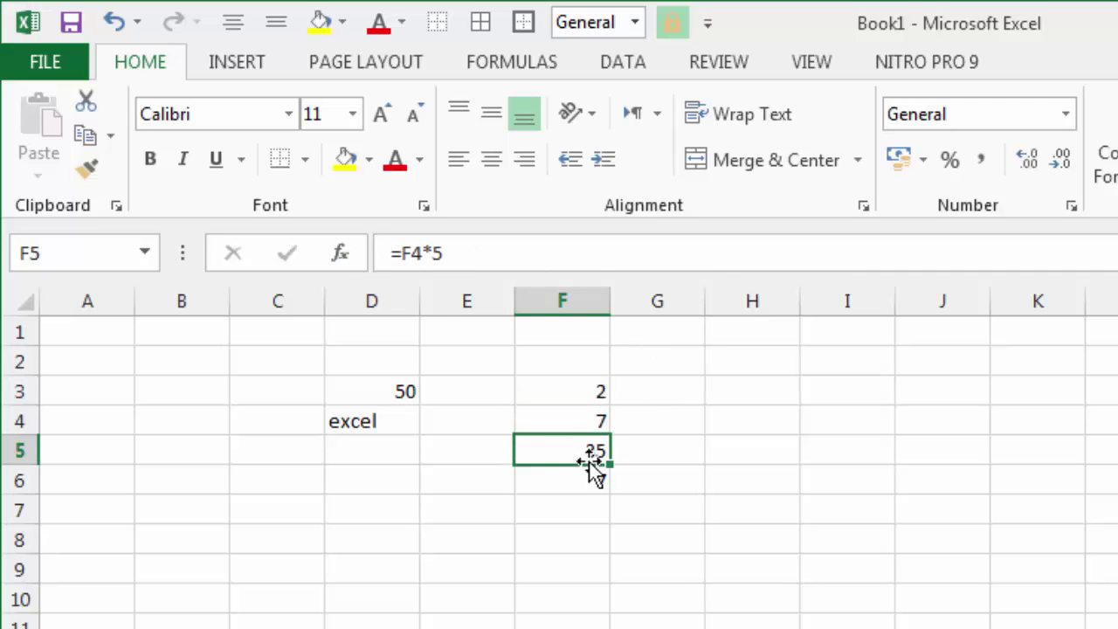
pyautogui.click(589, 480)
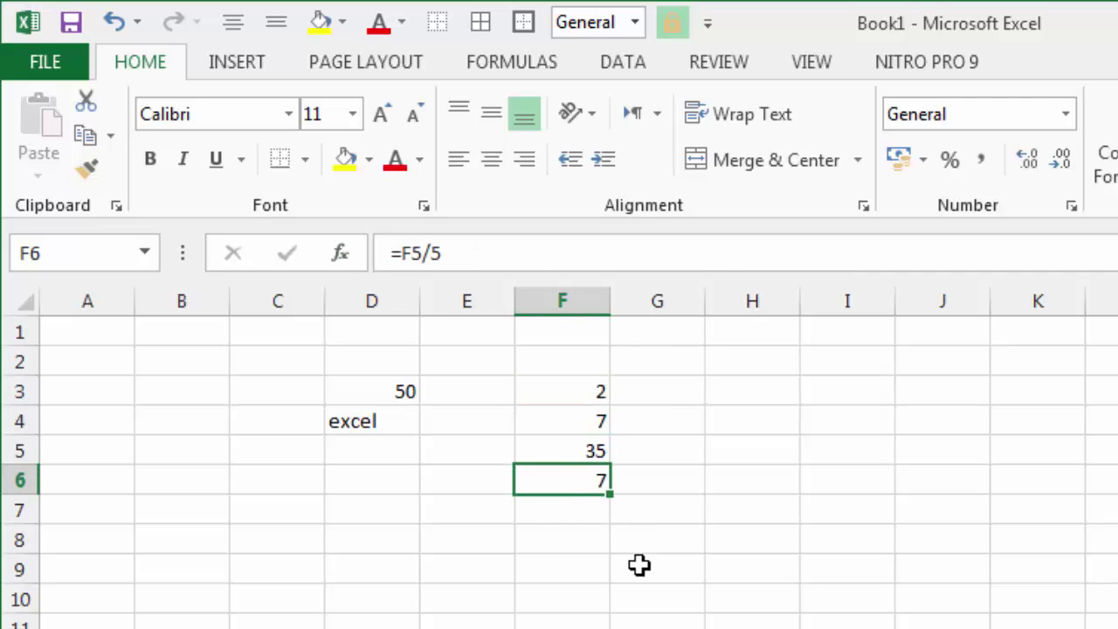
# Clear the contents of the range C2:G9 and leave cell C2 selected
pyautogui.moveTo(639, 564); pyautogui.dragTo(290, 367)
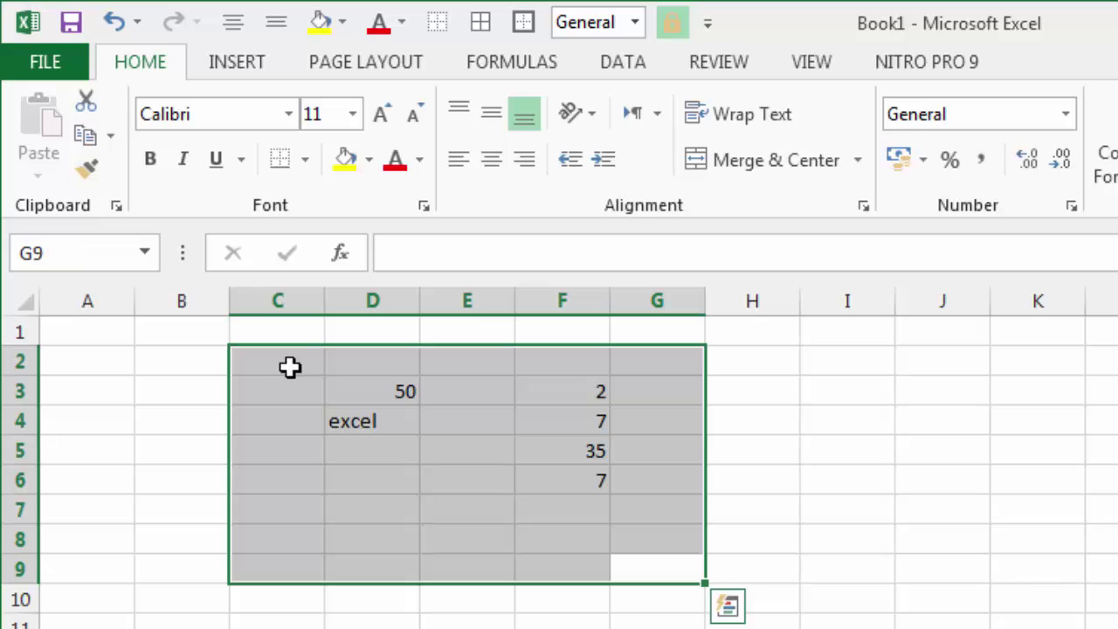
pyautogui.press('Delete')
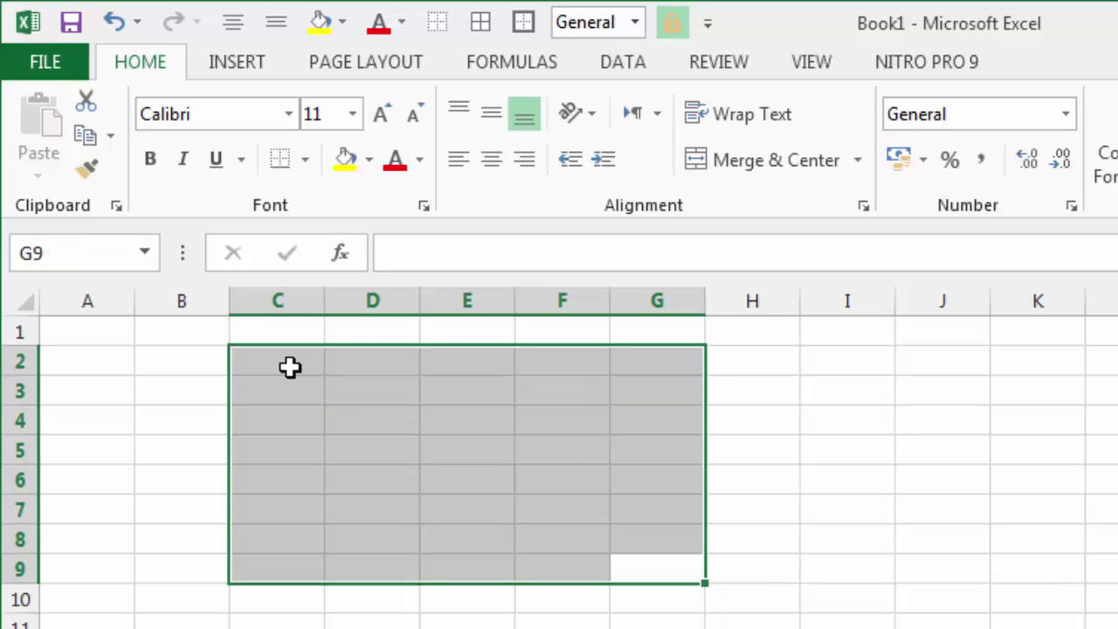
pyautogui.click(290, 368)
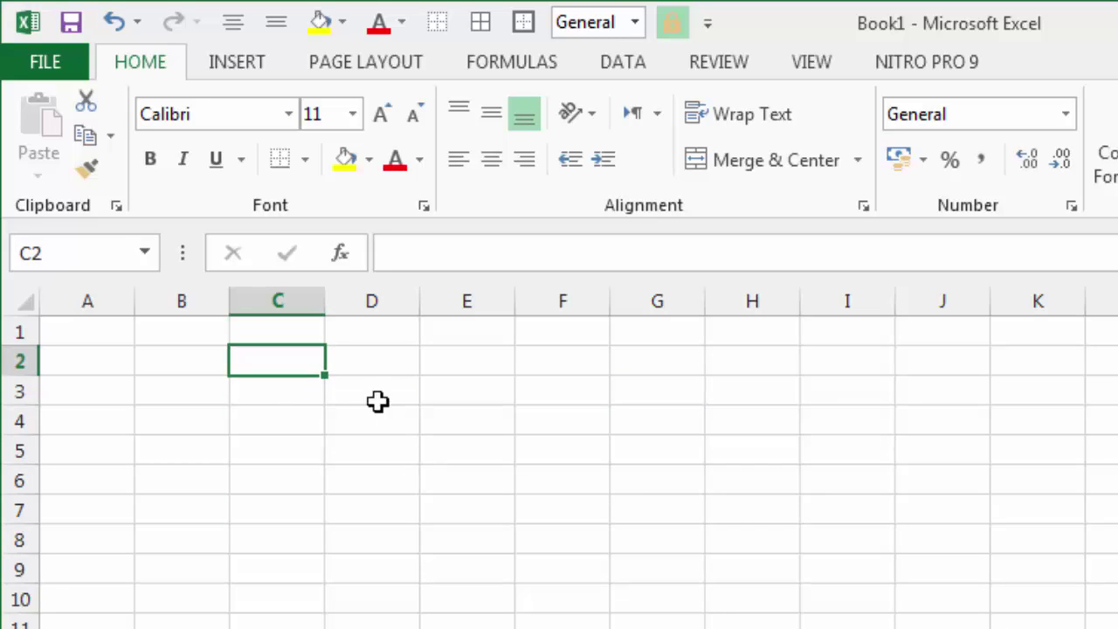
# Fill the range D2:D10 with light blue and apply borders around all its cells
pyautogui.moveTo(369, 367); pyautogui.dragTo(364, 603)
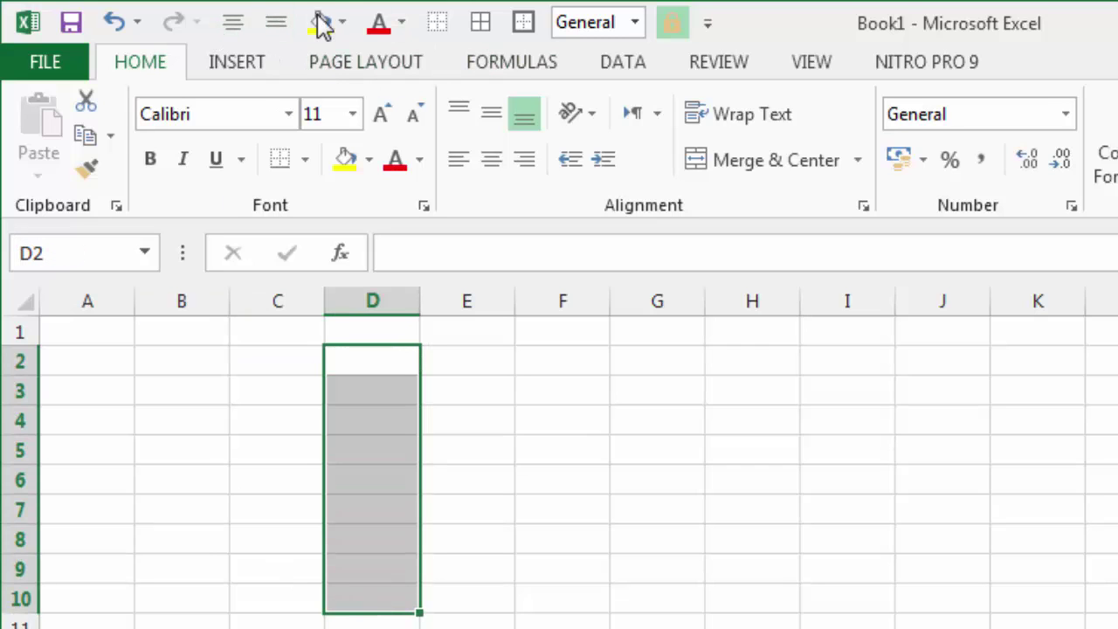
pyautogui.click(342, 23)
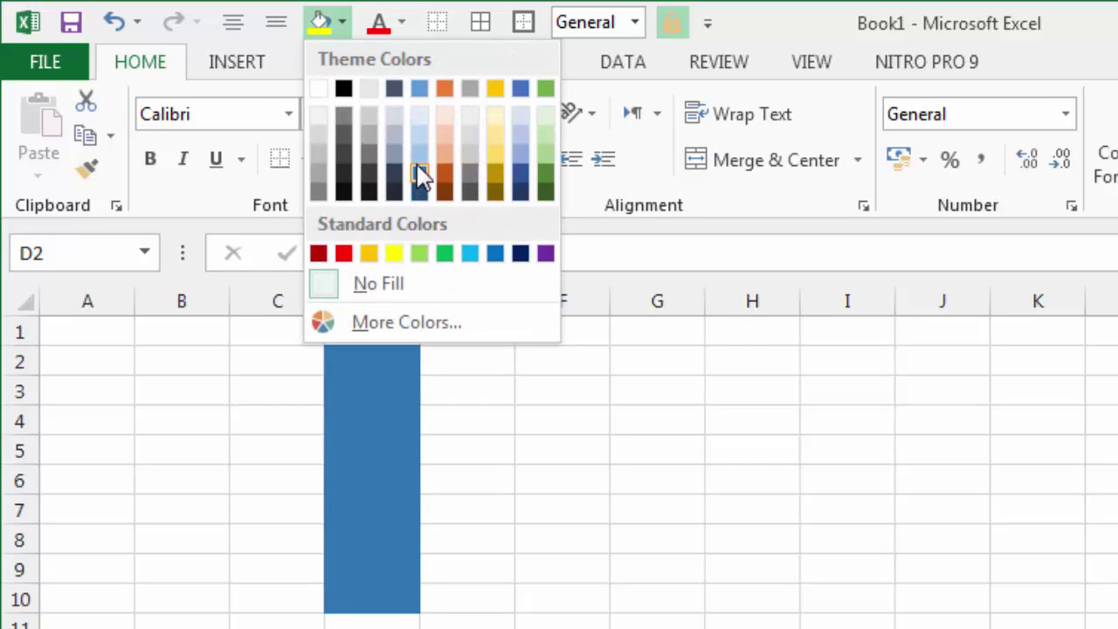
pyautogui.click(419, 169)
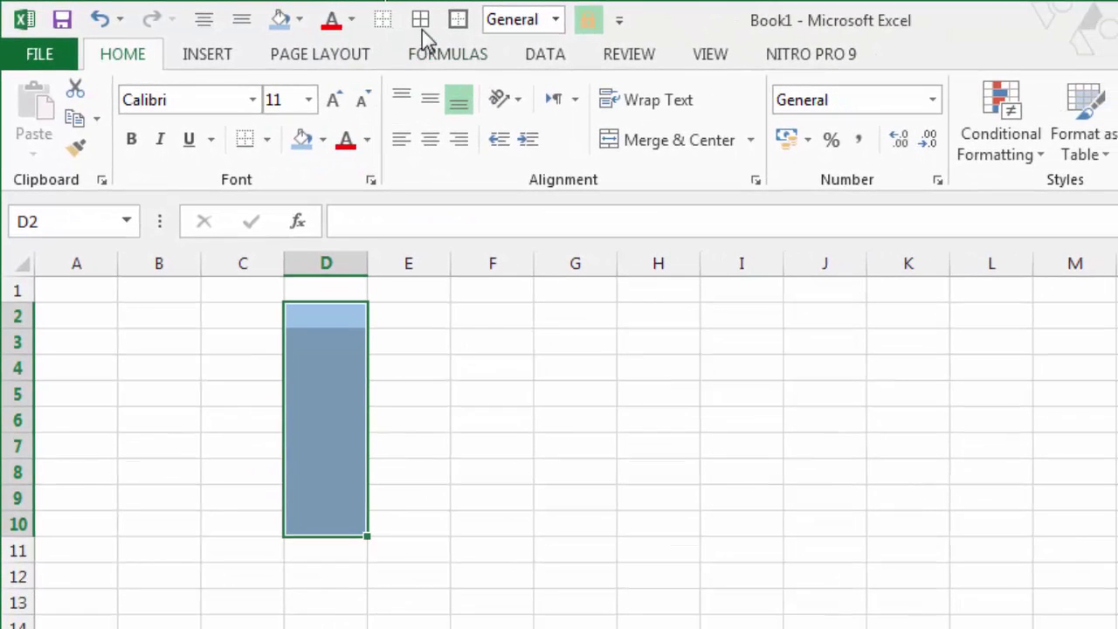
pyautogui.click(421, 27)
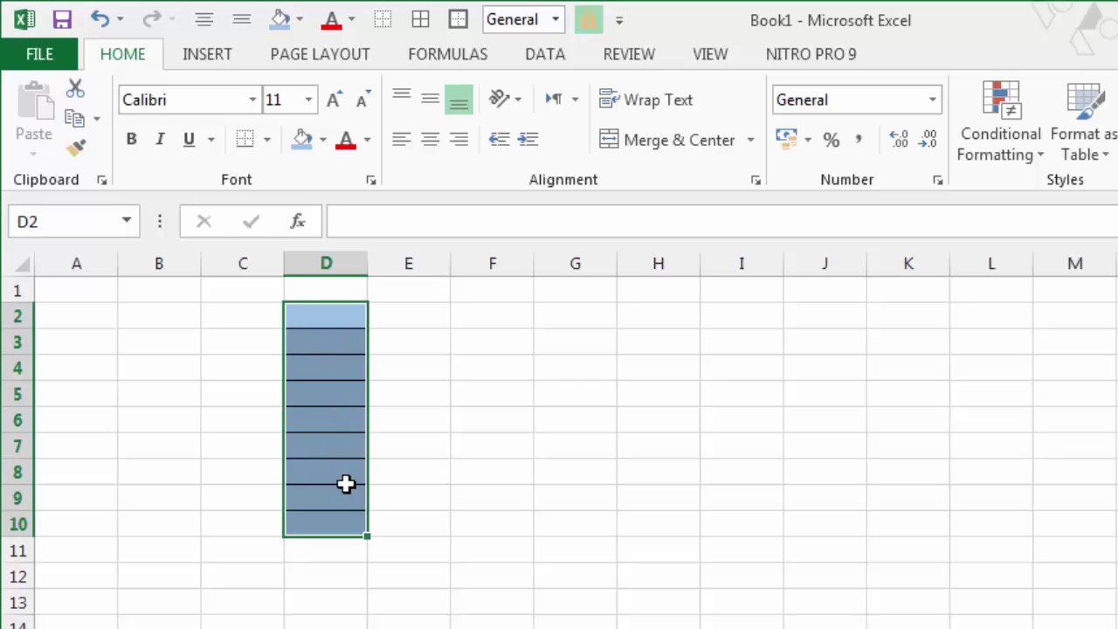
# Give cell D11 a thick outside border and a light orange fill
pyautogui.click(324, 554)
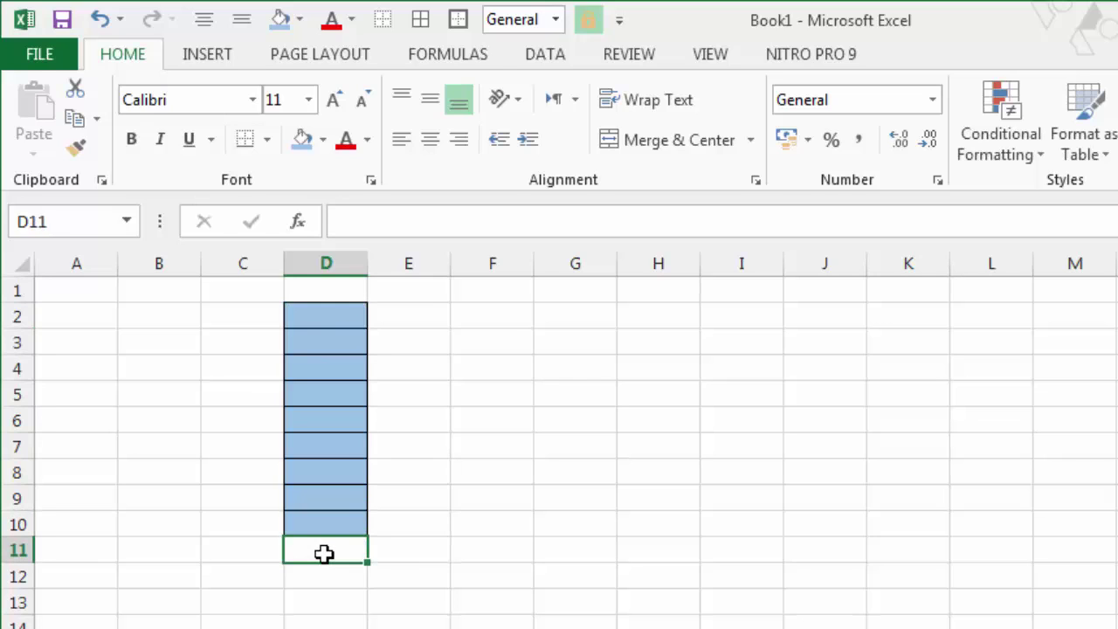
pyautogui.click(457, 20)
pyautogui.click(299, 19)
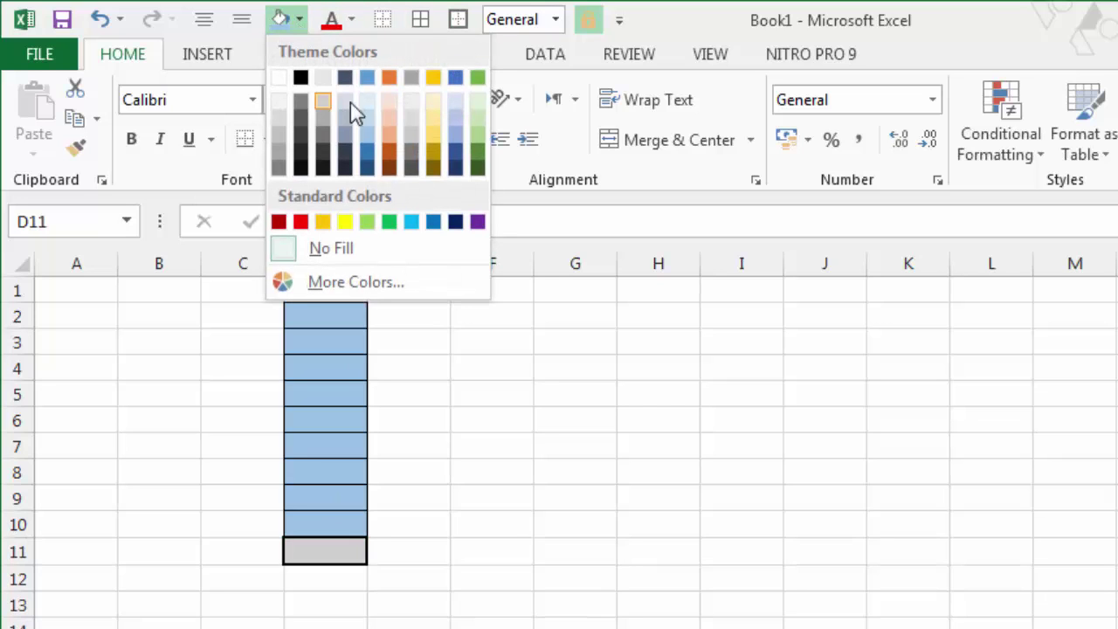
pyautogui.click(389, 133)
pyautogui.click(347, 344)
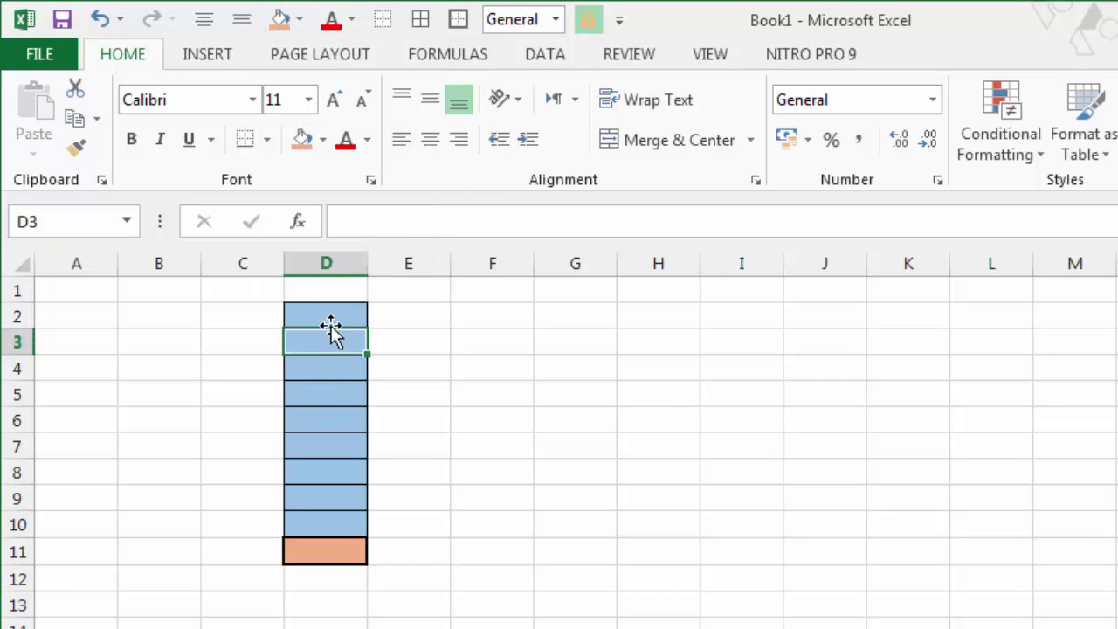
pyautogui.click(329, 317)
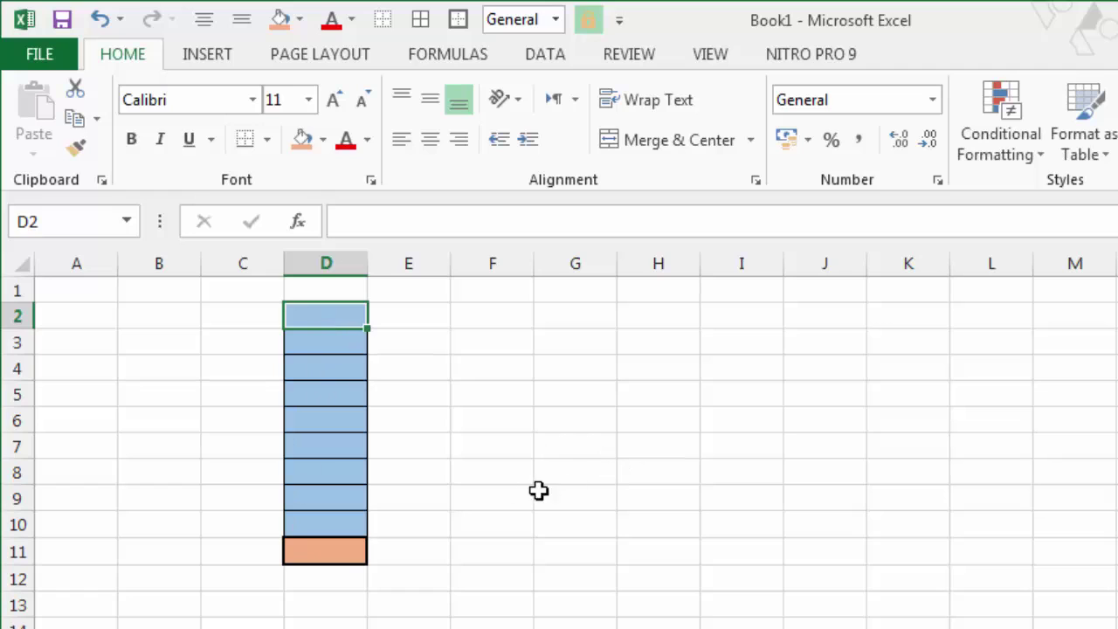
# Start a formula in cell D11 with =sum(
pyautogui.click(337, 559)
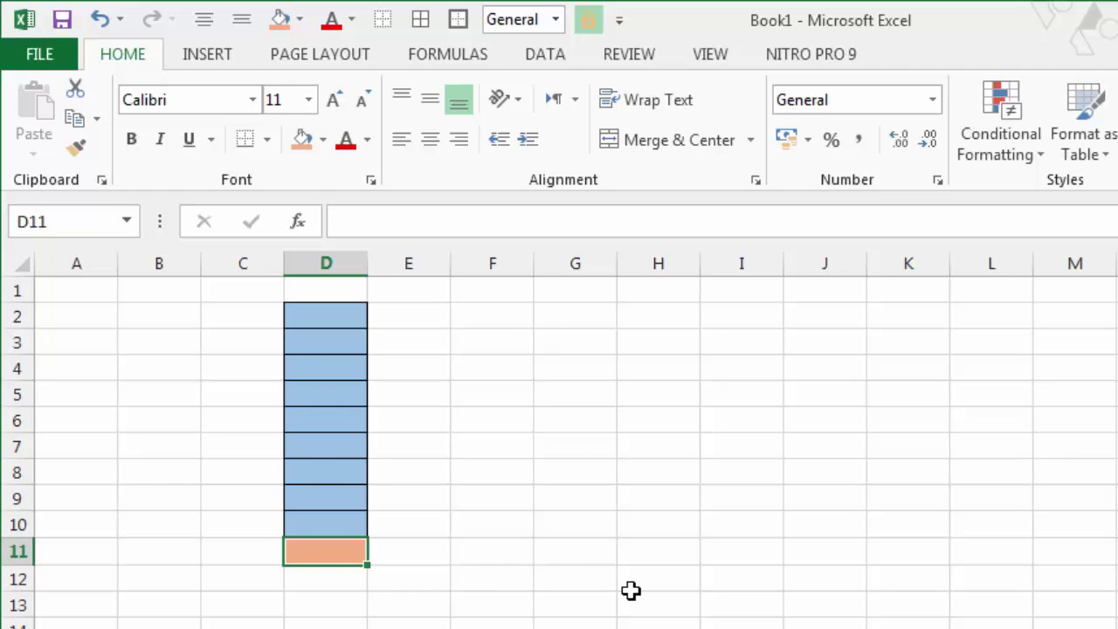
pyautogui.write('=')
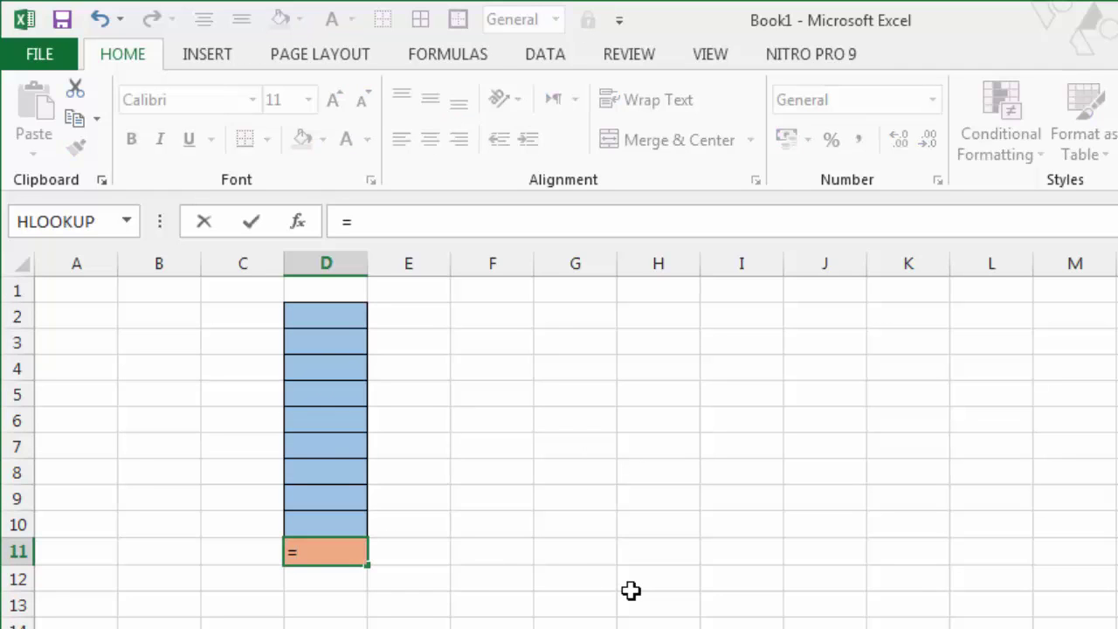
pyautogui.write('sum')
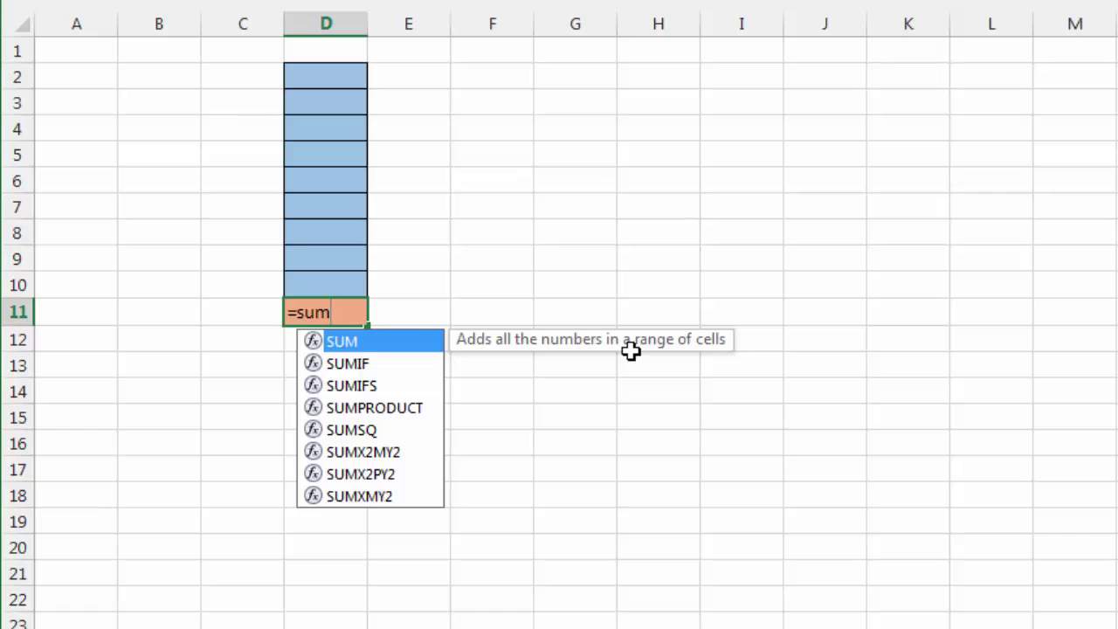
pyautogui.write('(')
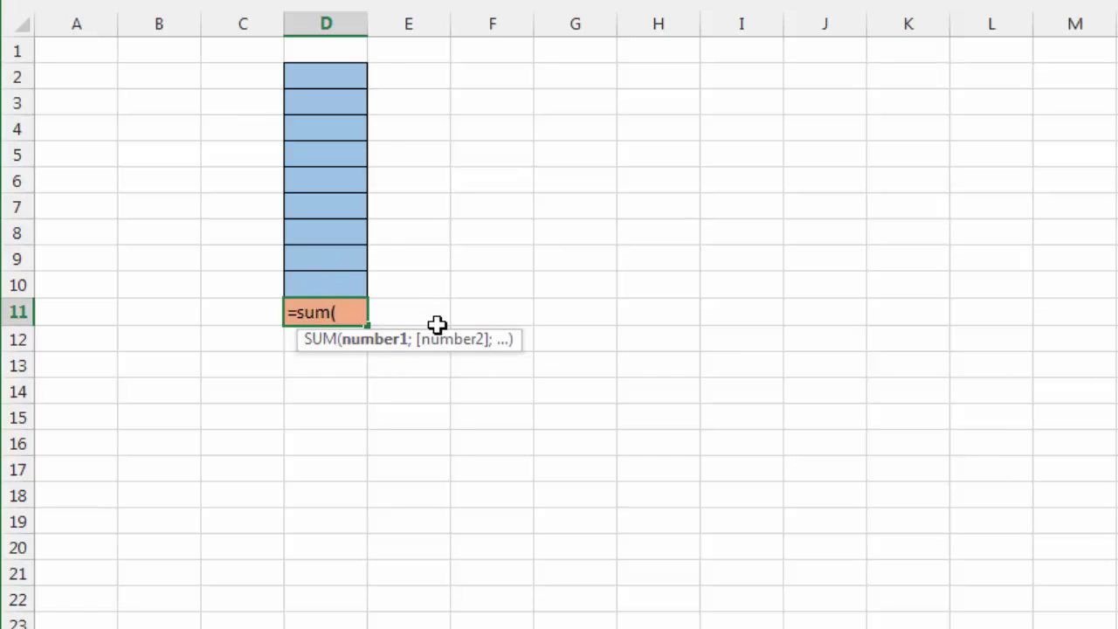
# Shorten the entry in D11 to =s and insert the SUM function from the suggested functions
pyautogui.press('BackSpace')
pyautogui.press('BackSpace')
pyautogui.press('BackSpace')
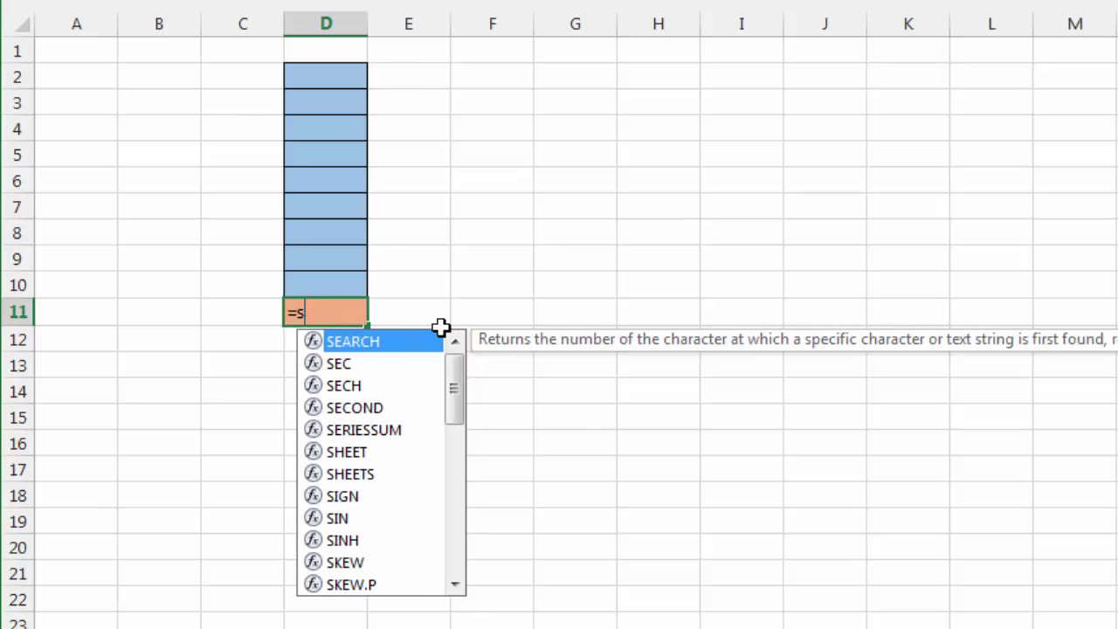
pyautogui.press('Down')
pyautogui.press('Down')
pyautogui.press('Down')
pyautogui.press('Down')
pyautogui.press('Down')
pyautogui.press('Down')
pyautogui.press('Down')
pyautogui.press('Down')
pyautogui.press('Down')
pyautogui.press('Down')
pyautogui.press('Down')
pyautogui.press('Down')
pyautogui.press('Down')
pyautogui.press('Down')
pyautogui.press('Down')
pyautogui.press('Down')
pyautogui.press('Down')
pyautogui.press('Down')
pyautogui.press('Down')
pyautogui.press('Down')
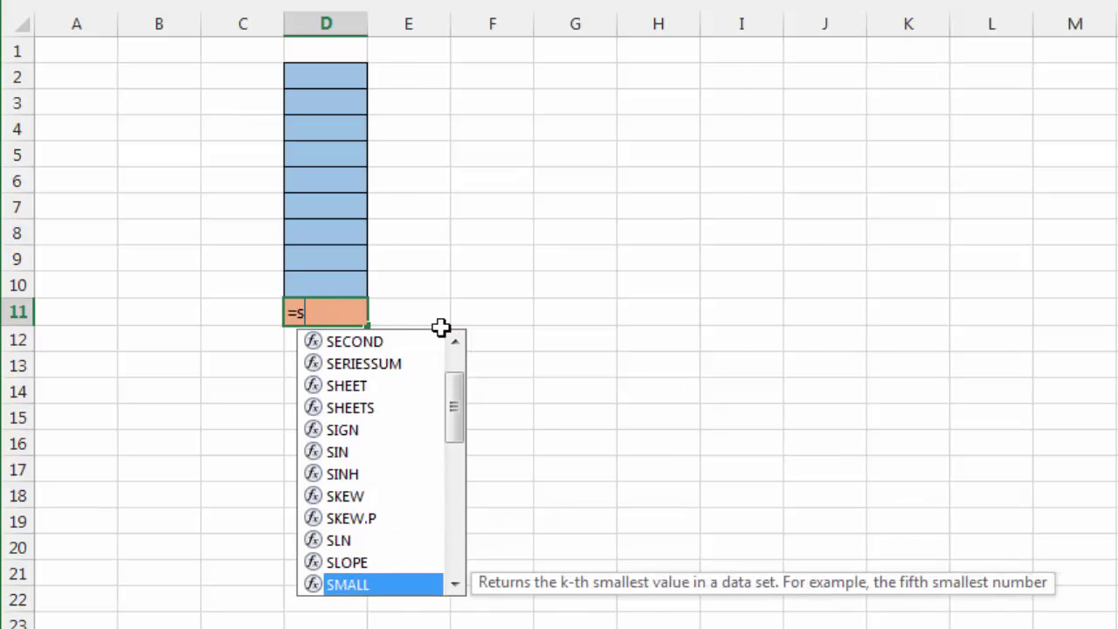
pyautogui.press('Down')
pyautogui.press('Down')
pyautogui.press('Down')
pyautogui.press('Down')
pyautogui.press('Down')
pyautogui.press('Down')
pyautogui.press('Down')
pyautogui.press('Down')
pyautogui.press('Down')
pyautogui.press('Down')
pyautogui.press('Down')
pyautogui.press('Down')
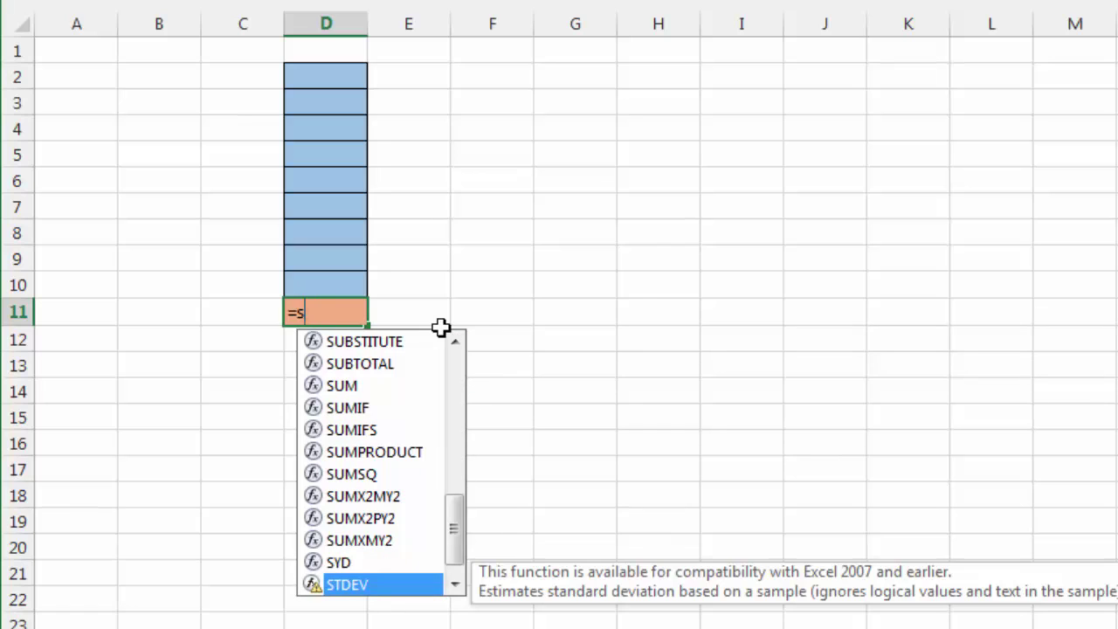
pyautogui.press('Up')
pyautogui.press('Up')
pyautogui.press('Up')
pyautogui.press('Up')
pyautogui.press('Up')
pyautogui.press('Up')
pyautogui.press('Up')
pyautogui.press('Up')
pyautogui.press('Up')
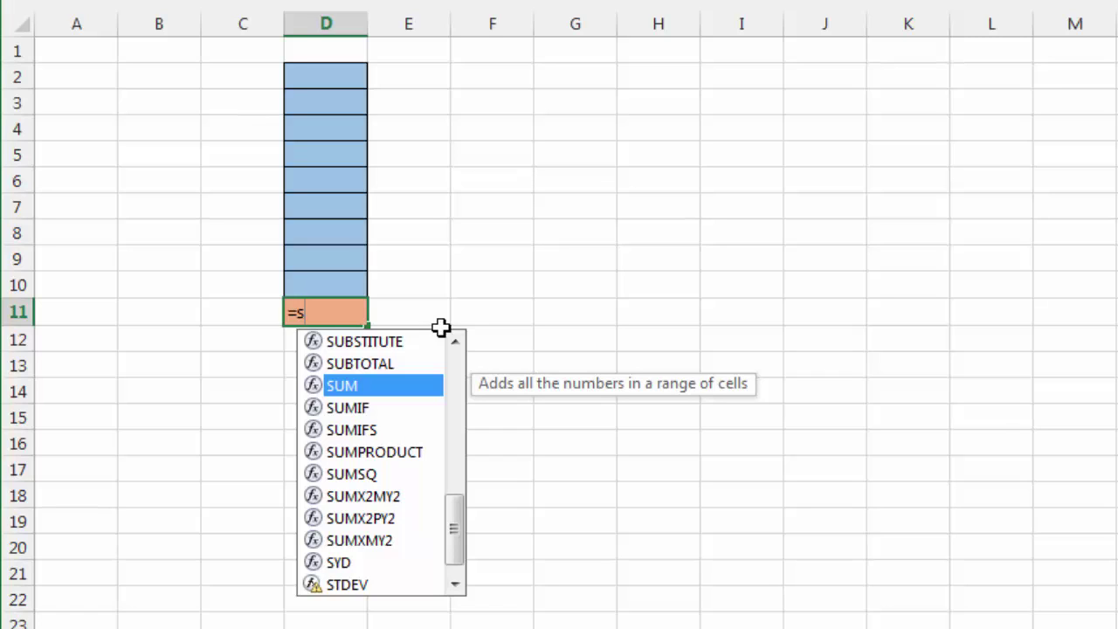
pyautogui.press('Tab')
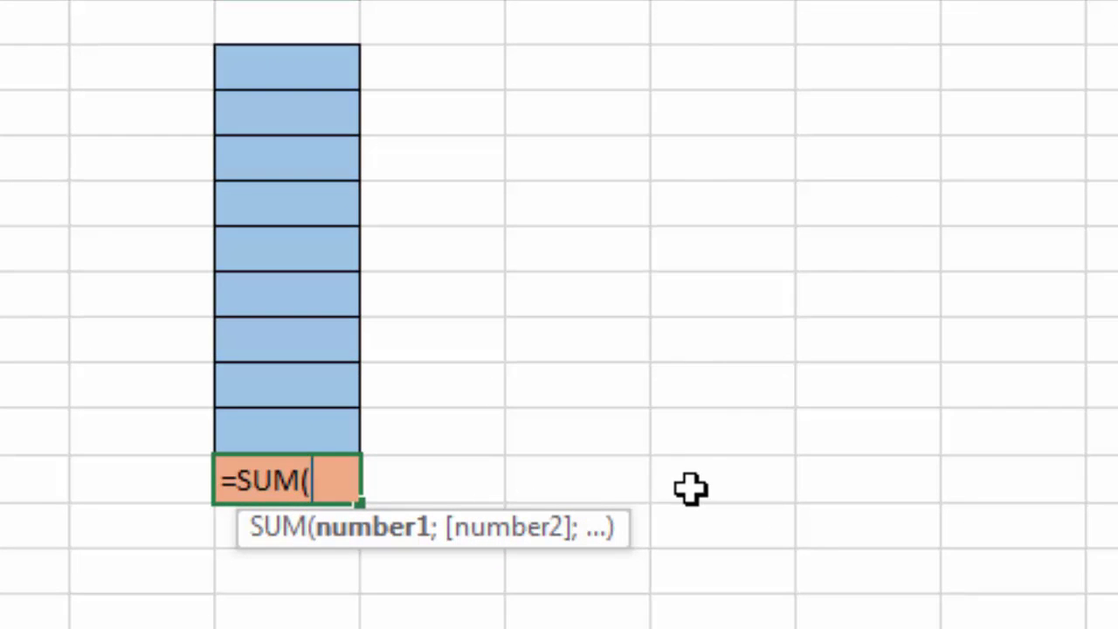
# Add cells D2, D3, D4, D5 and D6 as separate semicolon-delimited arguments of the SUM formula in D11
pyautogui.moveTo(606, 524); pyautogui.dragTo(710, 547)
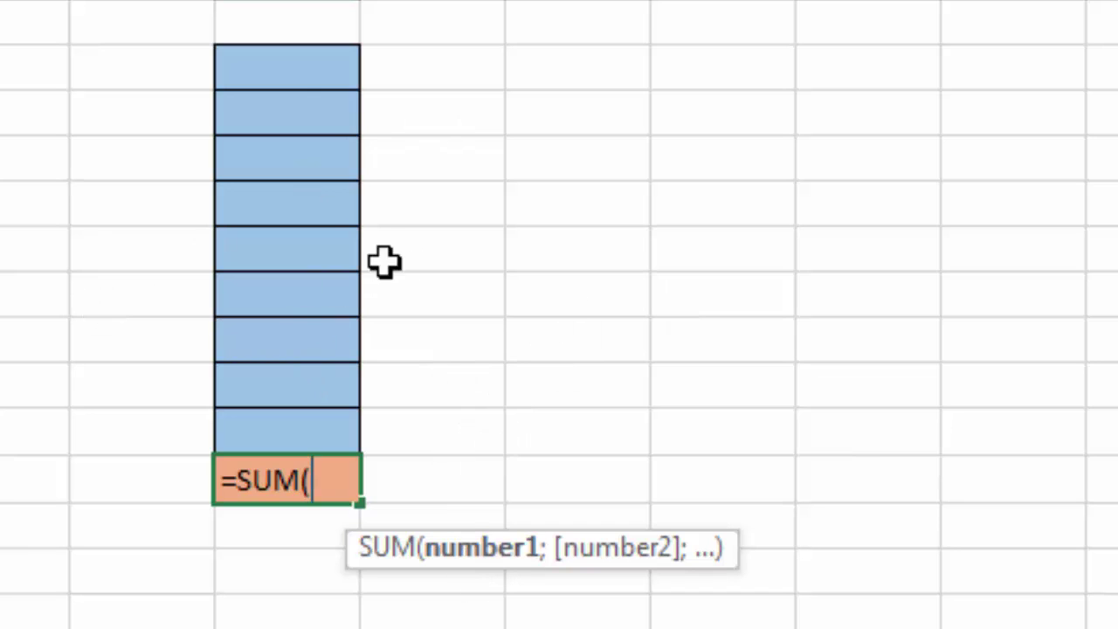
pyautogui.click(301, 76)
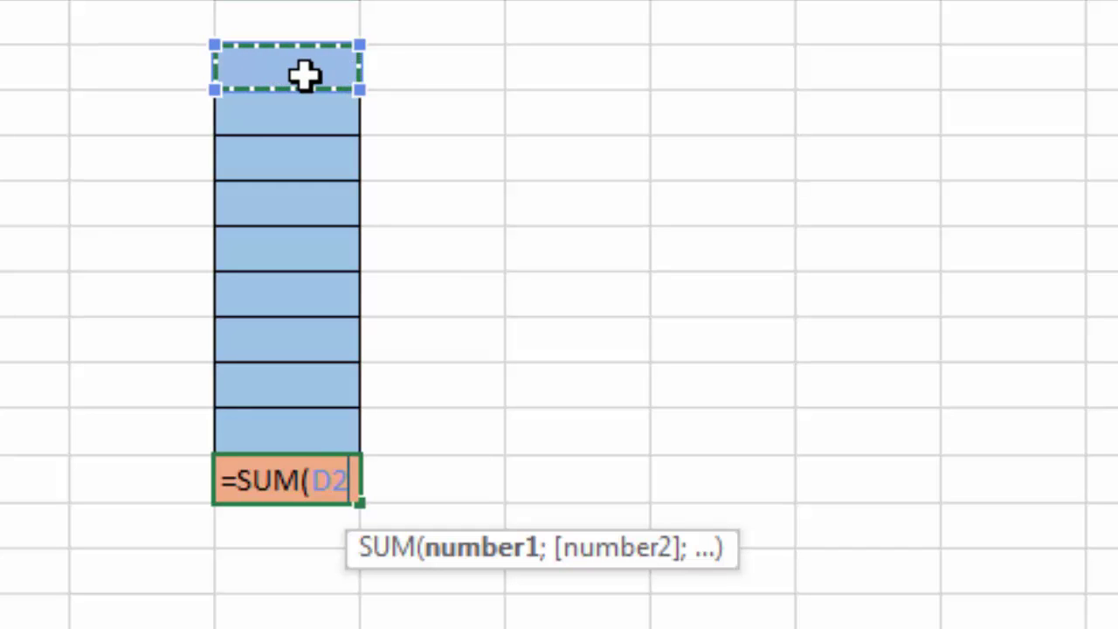
pyautogui.write(';')
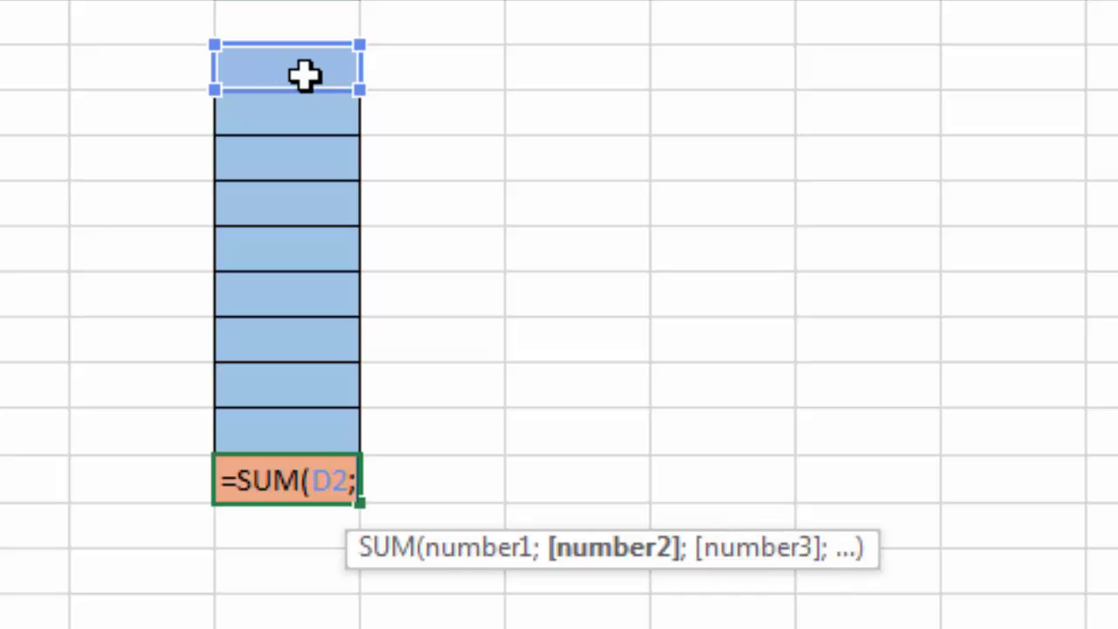
pyautogui.click(275, 120)
pyautogui.write(';')
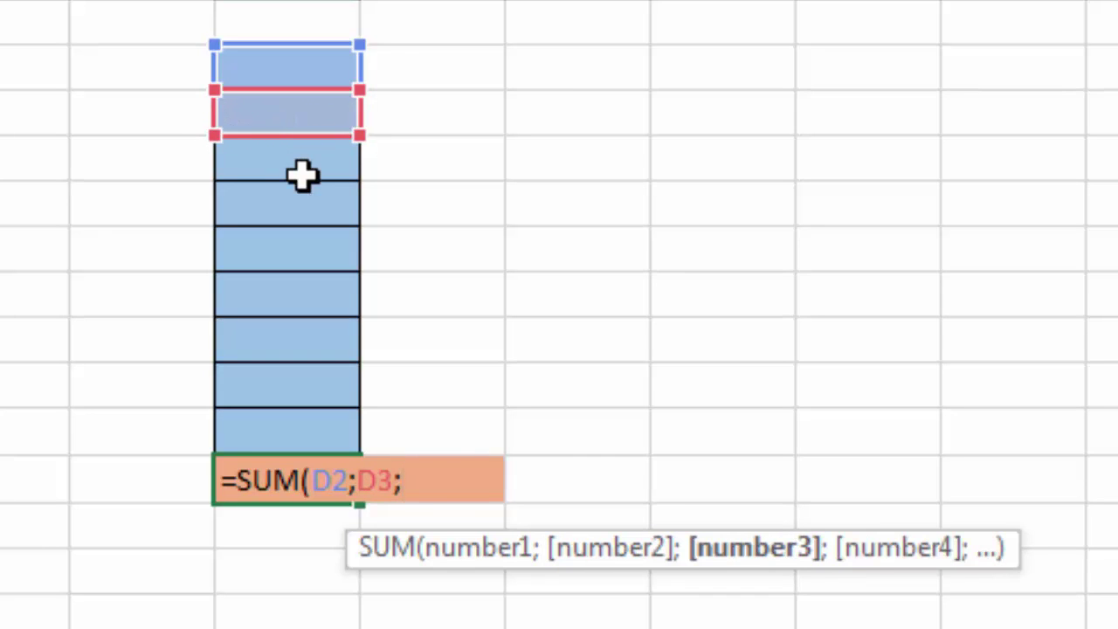
pyautogui.click(301, 175)
pyautogui.write(';')
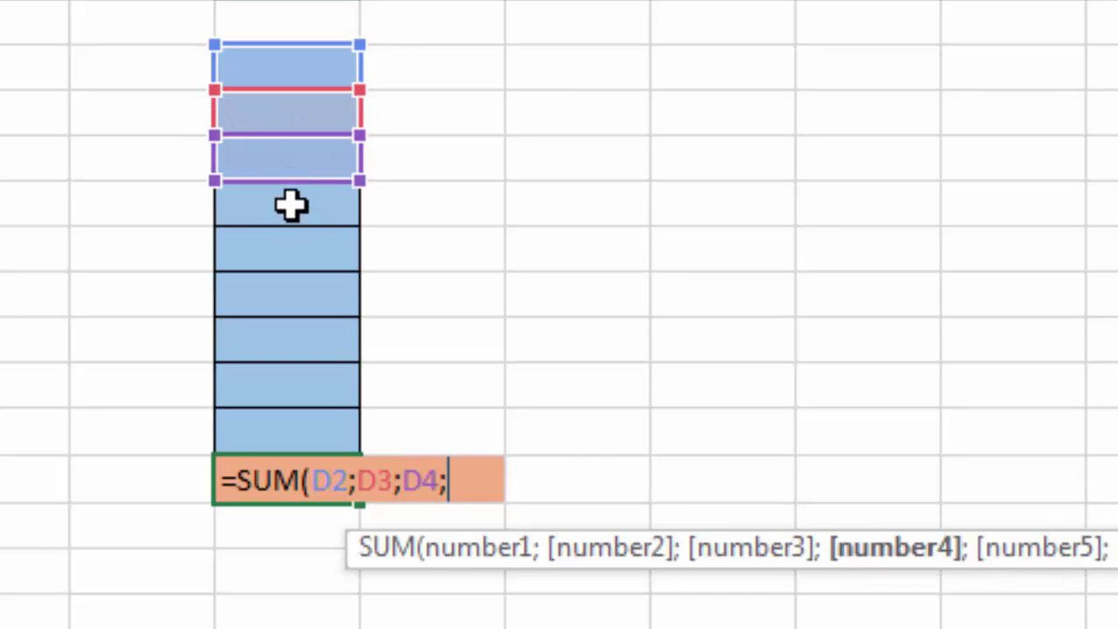
pyautogui.click(291, 204)
pyautogui.write(';')
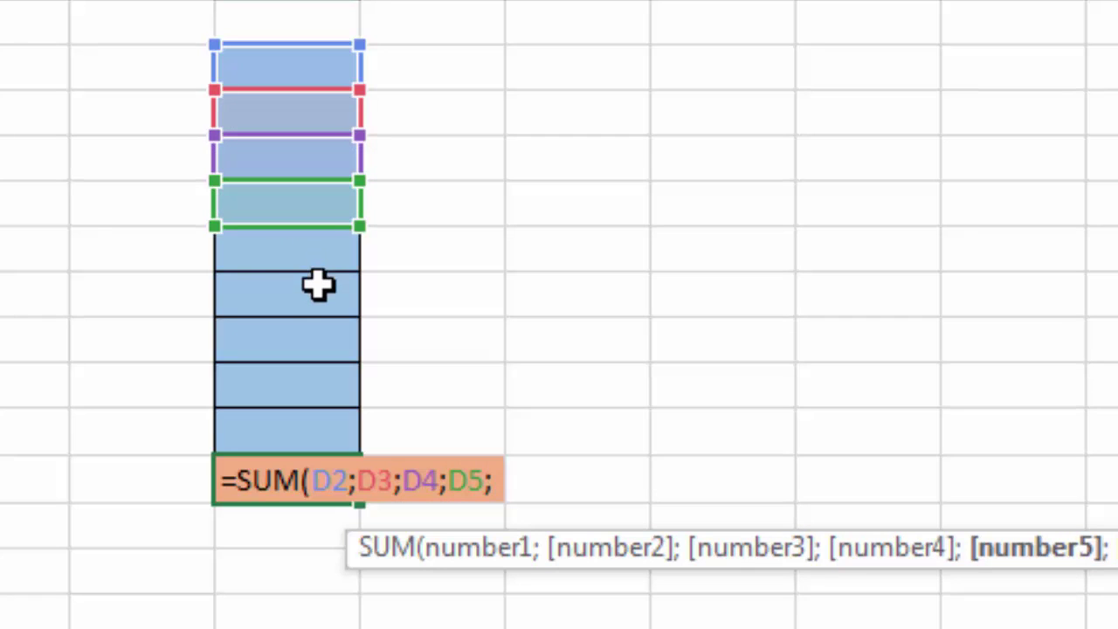
pyautogui.click(294, 259)
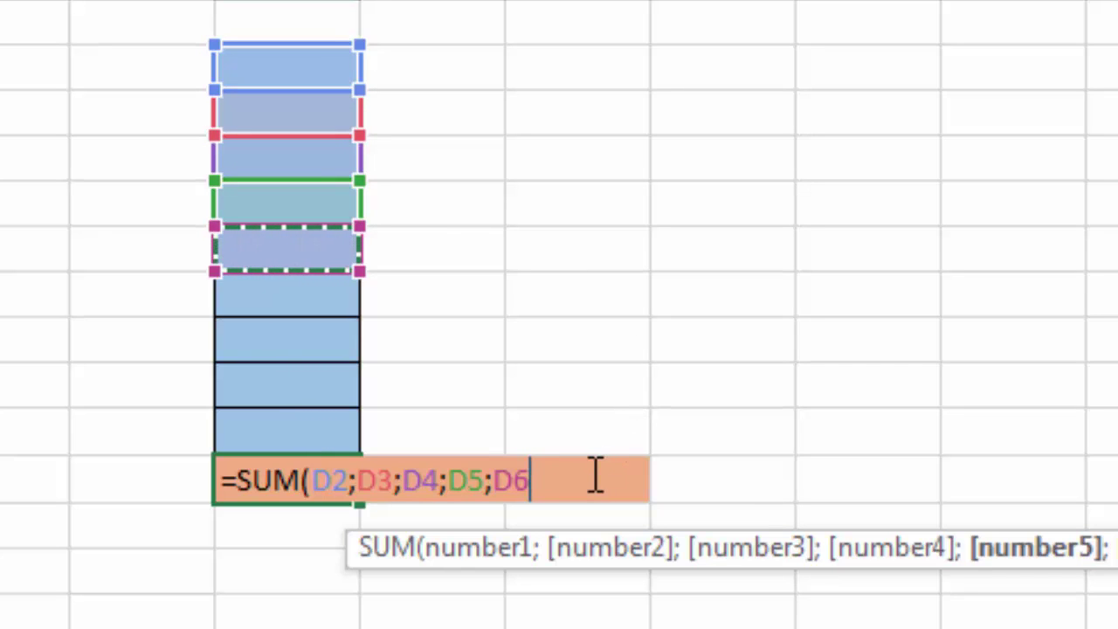
# Delete all the individual cell references from the formula in D11, back to =SUM(
pyautogui.press('BackSpace')
pyautogui.press('BackSpace')
pyautogui.press('BackSpace')
pyautogui.press('BackSpace')
pyautogui.press('BackSpace')
pyautogui.press('BackSpace')
pyautogui.press('BackSpace')
pyautogui.press('BackSpace')
pyautogui.press('BackSpace')
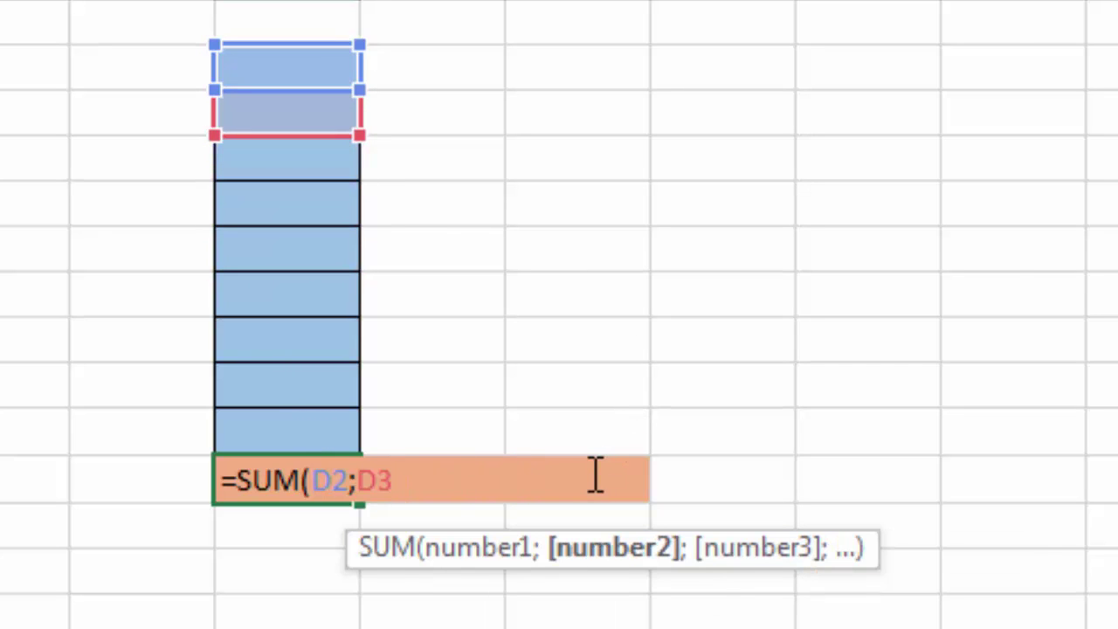
pyautogui.press('BackSpace')
pyautogui.press('BackSpace')
pyautogui.press('BackSpace')
pyautogui.press('BackSpace')
pyautogui.press('BackSpace')
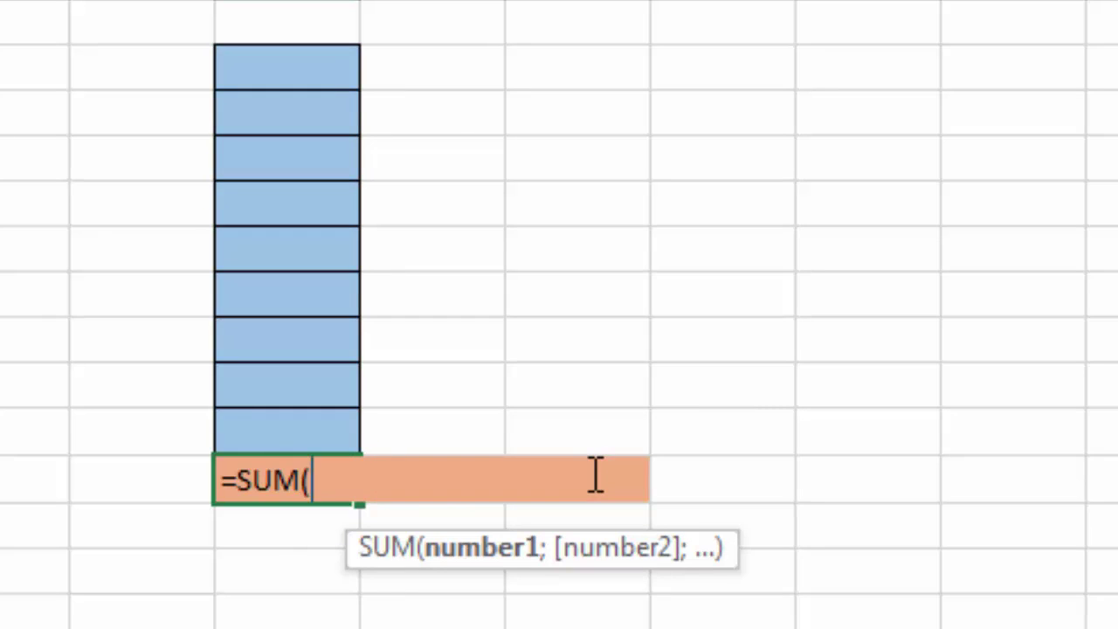
# Complete the formula in D11 with the range D2:D10 as =SUM(D2:D10) and enter it
pyautogui.click(275, 70)
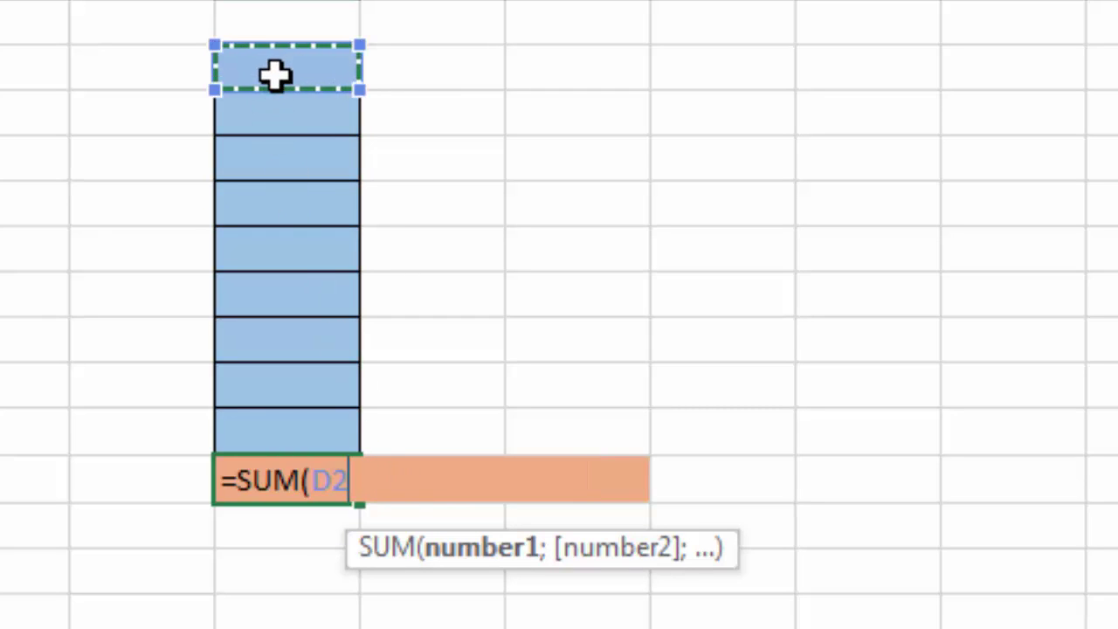
pyautogui.moveTo(274, 100); pyautogui.dragTo(272, 442)
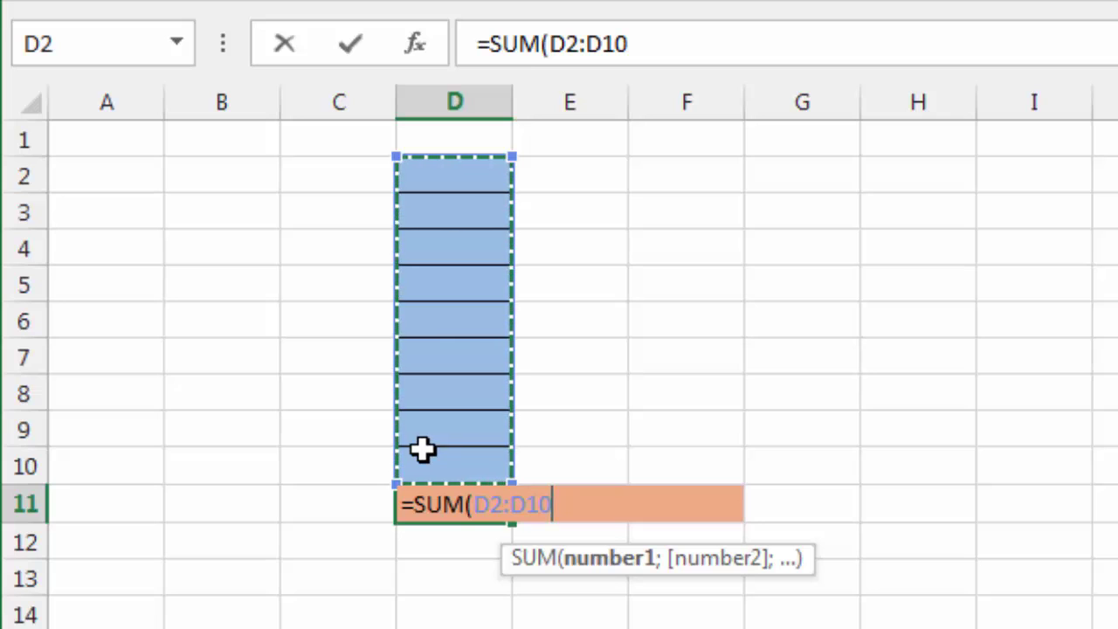
pyautogui.write(')')
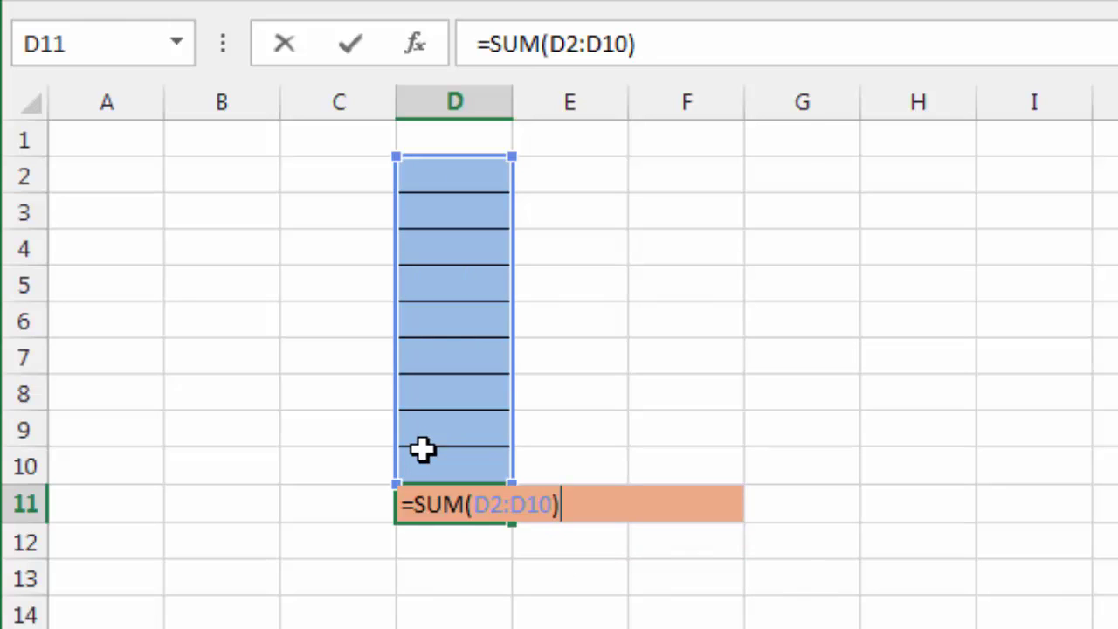
pyautogui.press('Return')
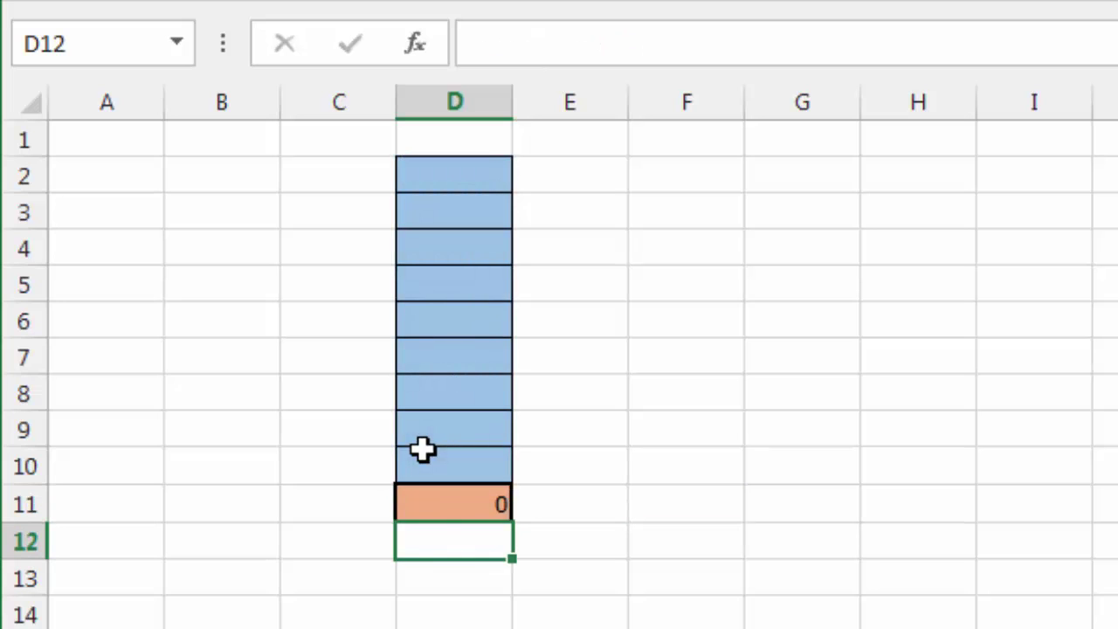
# Examine the SUM formula in D11 and the cell range from D2 to D10 it refers to
pyautogui.moveTo(436, 512); pyautogui.dragTo(456, 140)
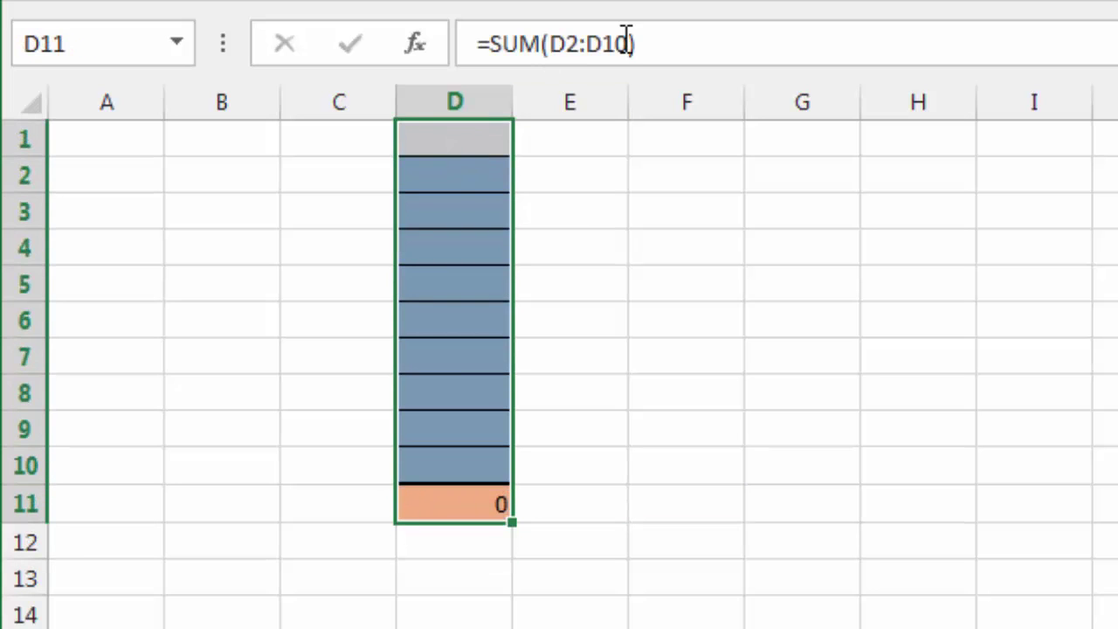
pyautogui.click(457, 513)
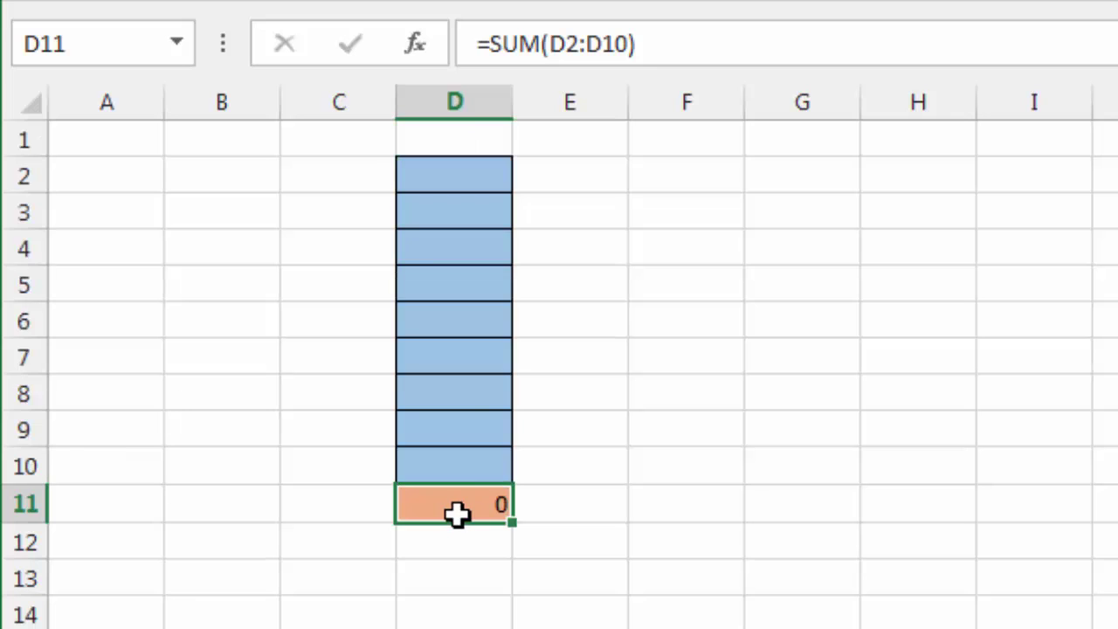
pyautogui.click(445, 174)
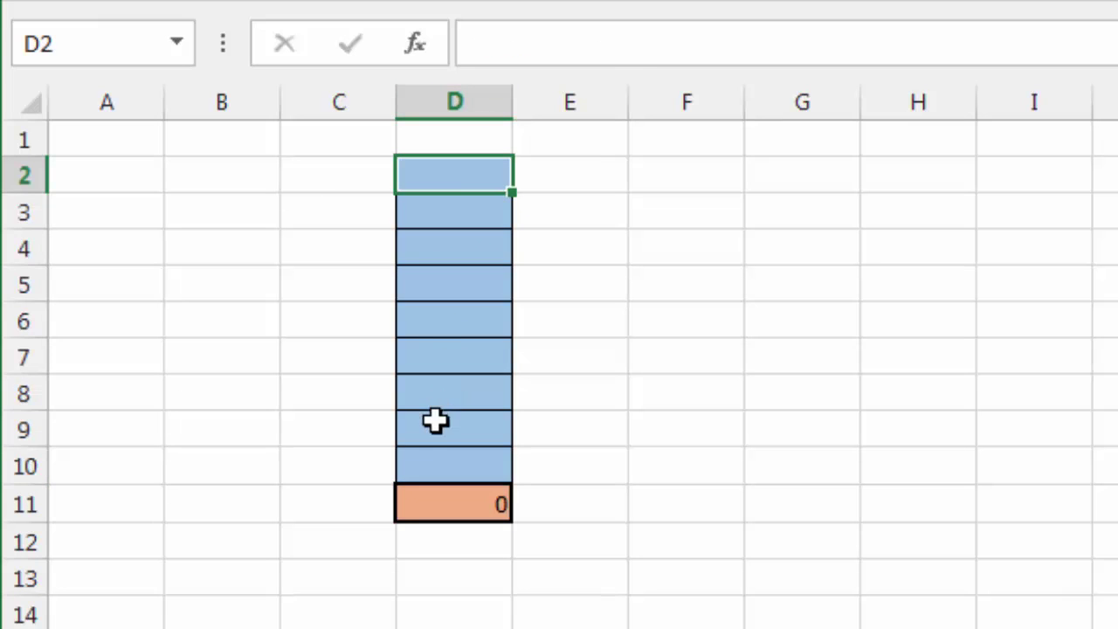
pyautogui.click(430, 468)
pyautogui.click(436, 501)
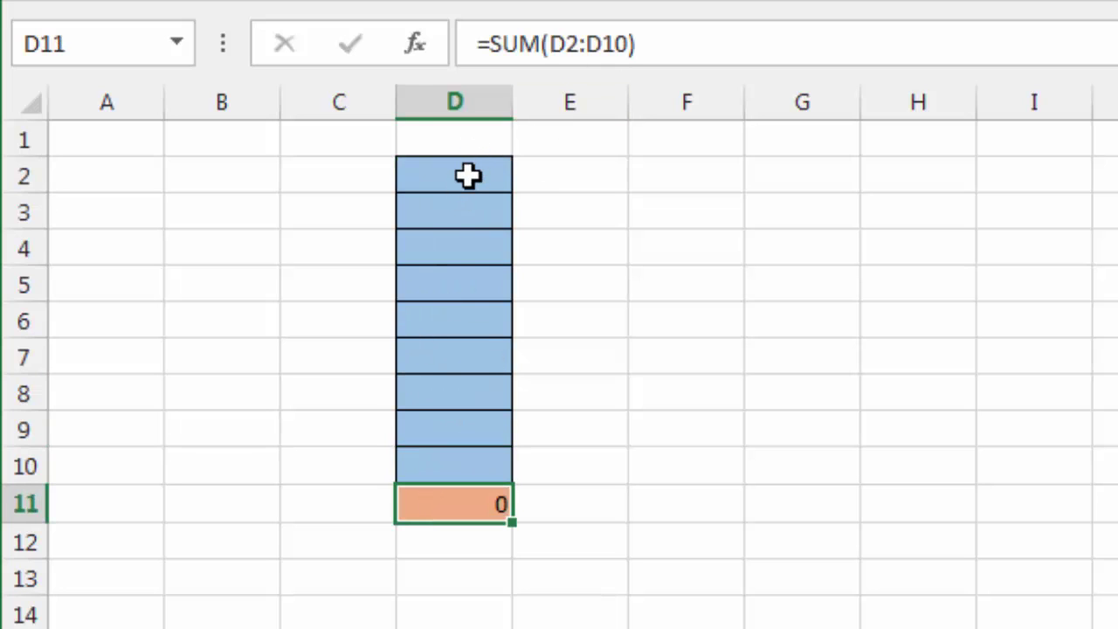
pyautogui.moveTo(468, 176); pyautogui.dragTo(454, 477)
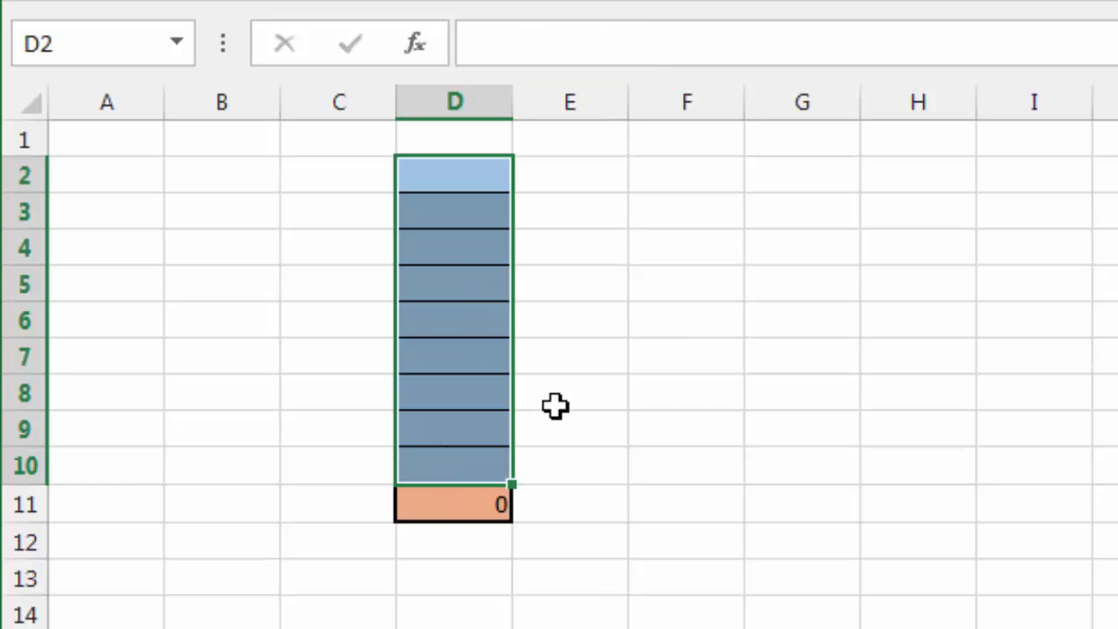
pyautogui.click(478, 500)
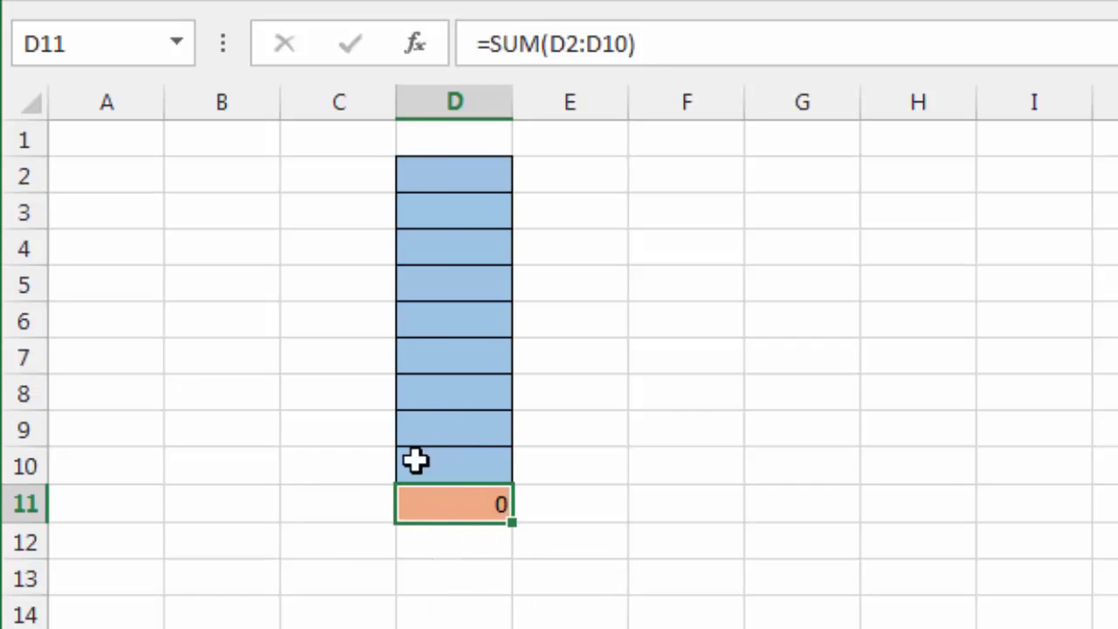
# Enter 50 in each of the cells D2, D3 and D4, and 1 in D5
pyautogui.click(461, 172)
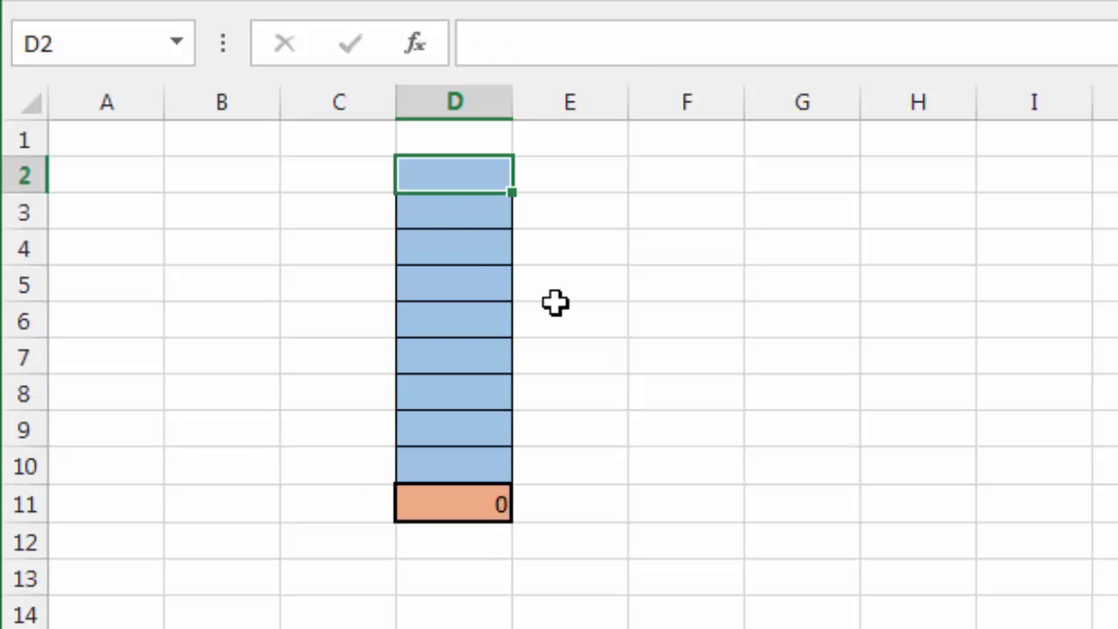
pyautogui.write('50')
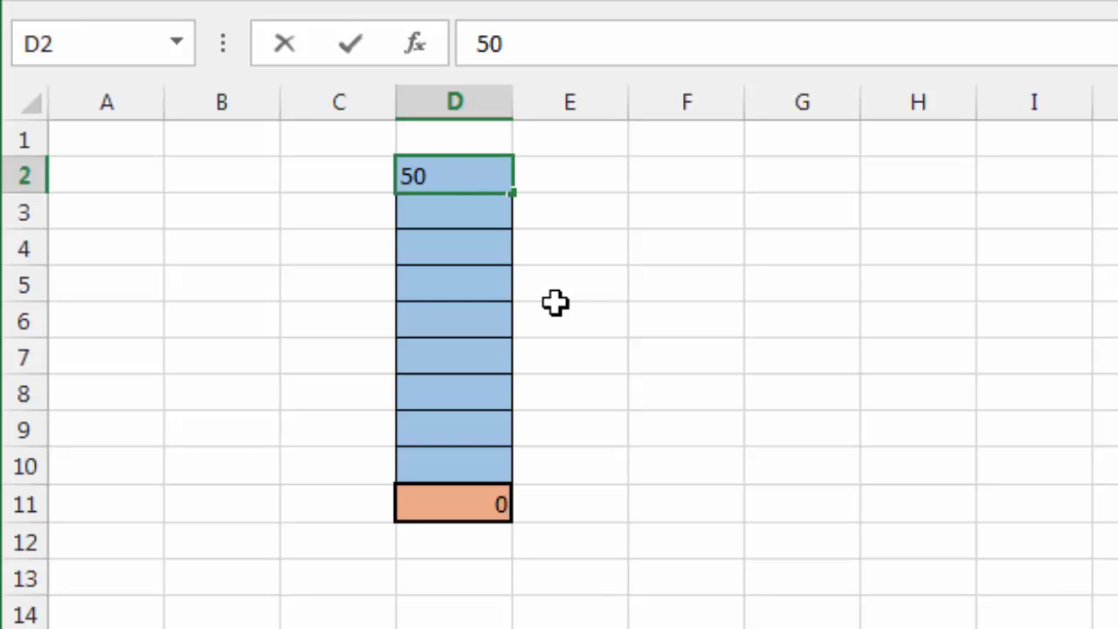
pyautogui.press('Return')
pyautogui.write('50')
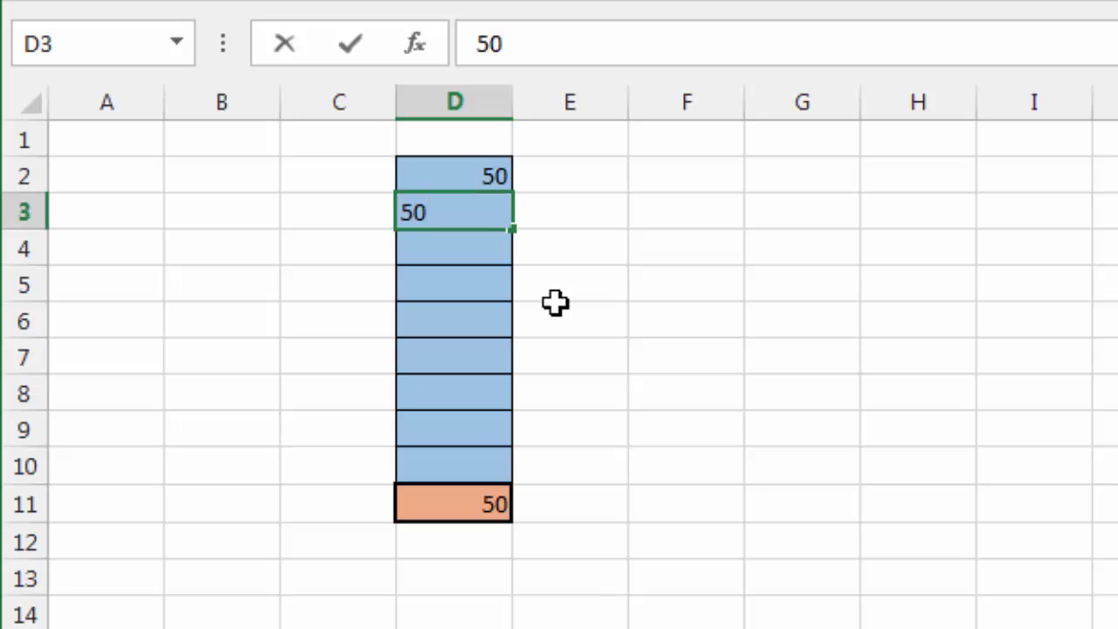
pyautogui.press('Return')
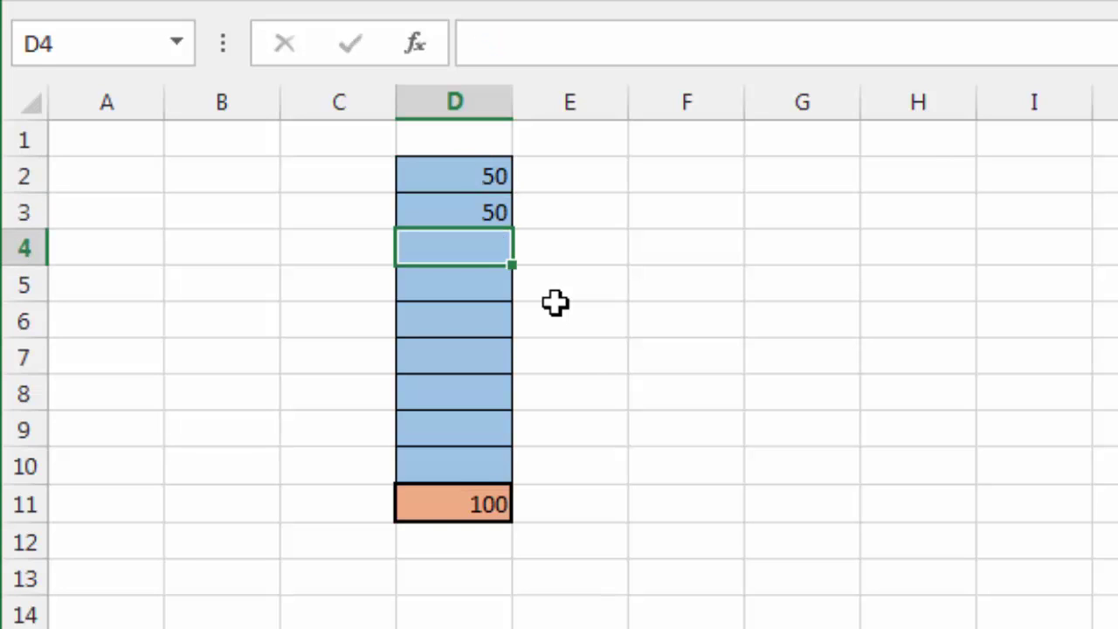
pyautogui.write('50')
pyautogui.press('Return')
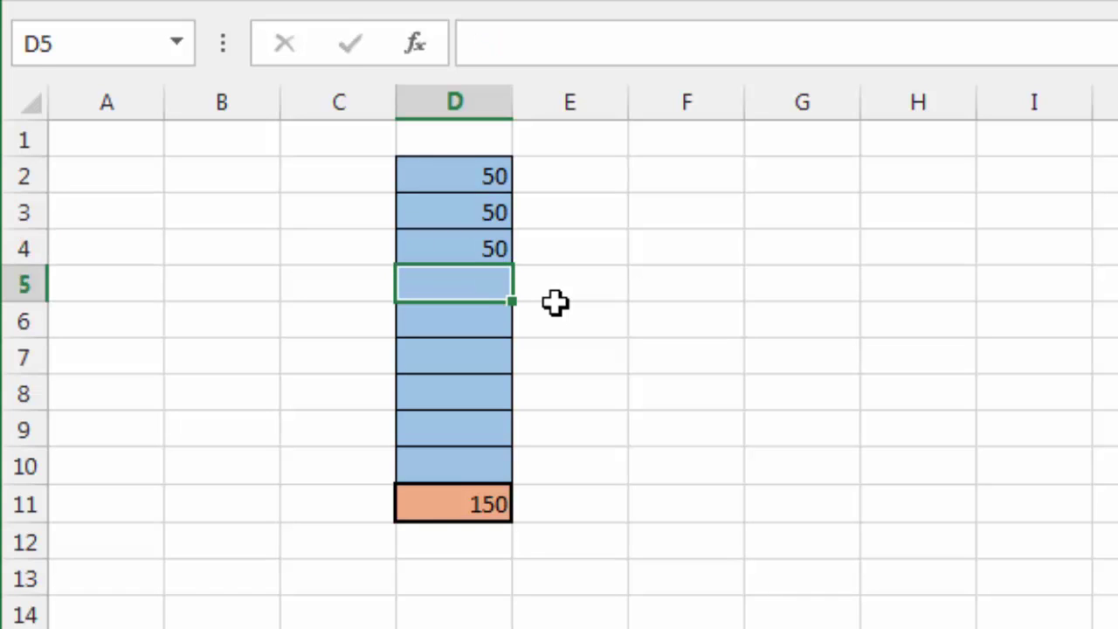
pyautogui.write('1')
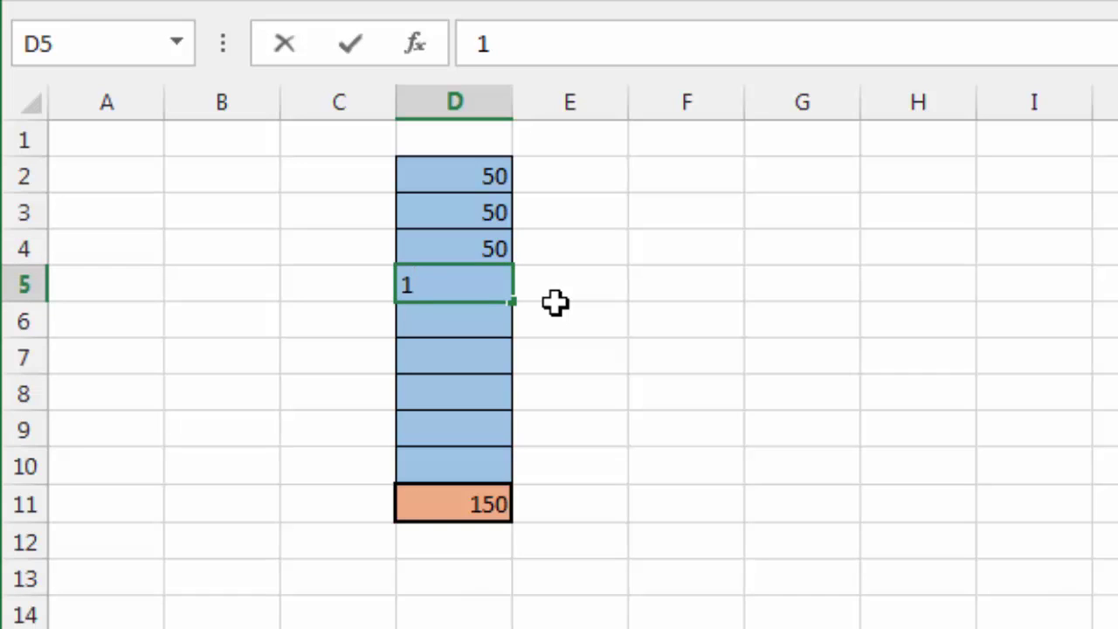
pyautogui.press('Return')
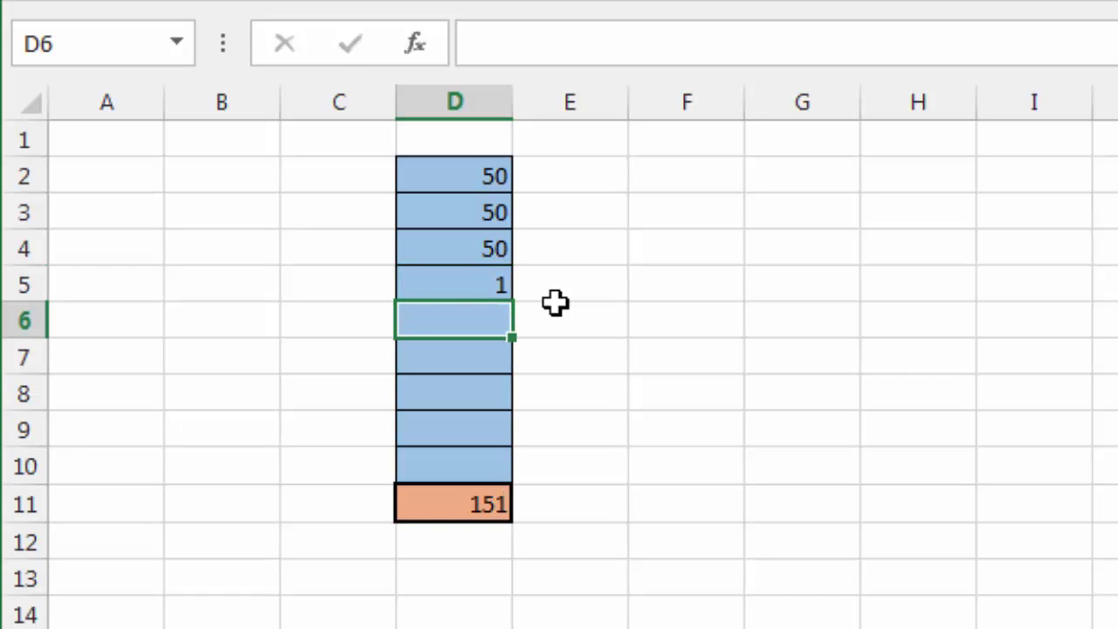